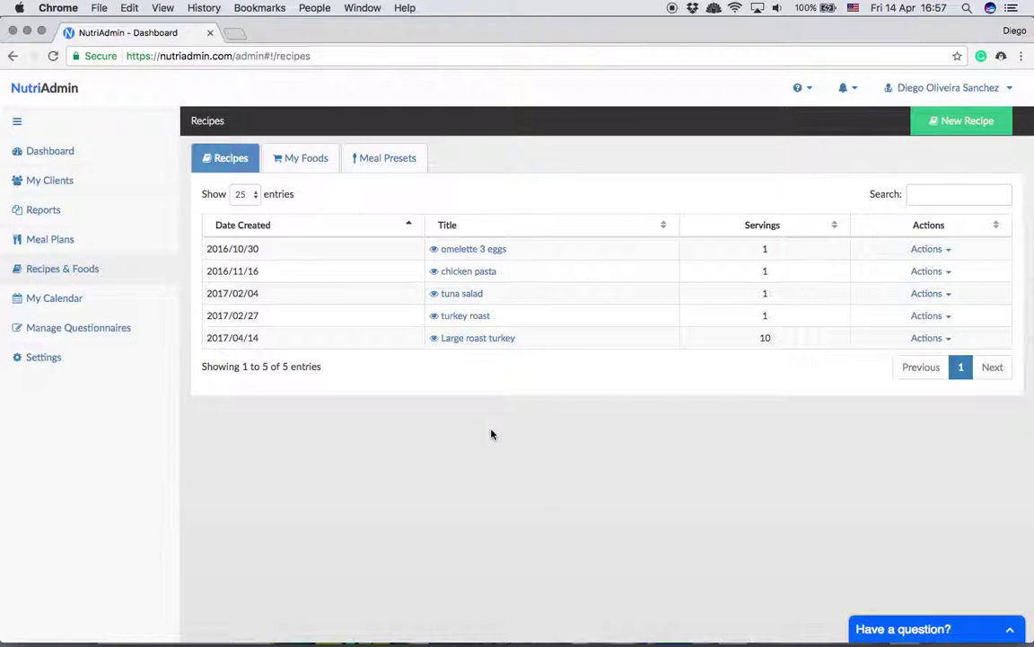
Open the Large roast turkey recipe and review its total preparation time and number of servings.
click(480, 337)
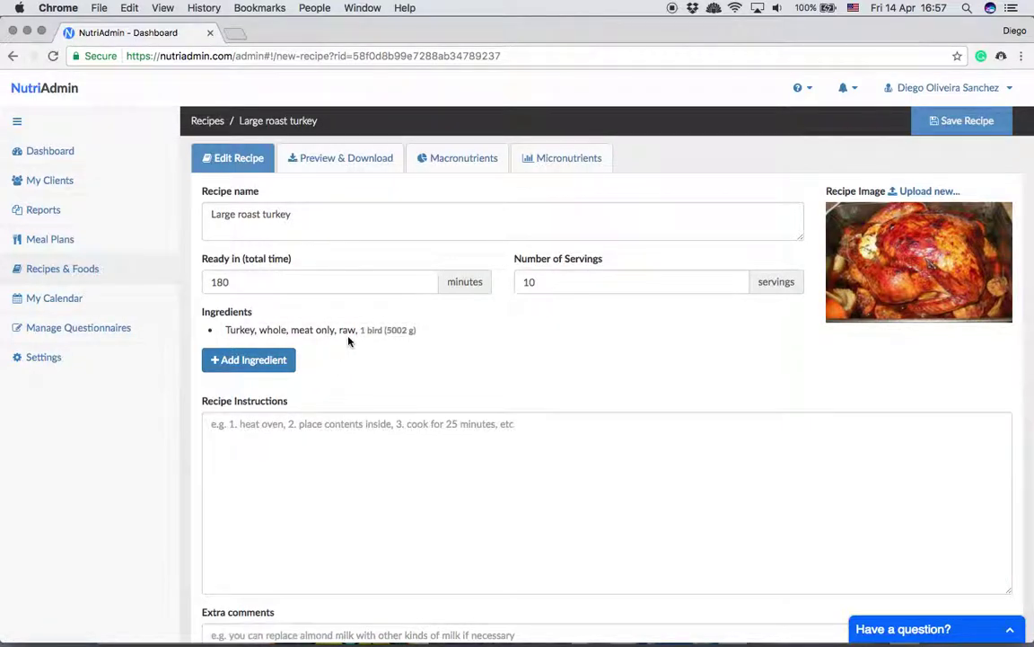
click(234, 281)
double_click(233, 281)
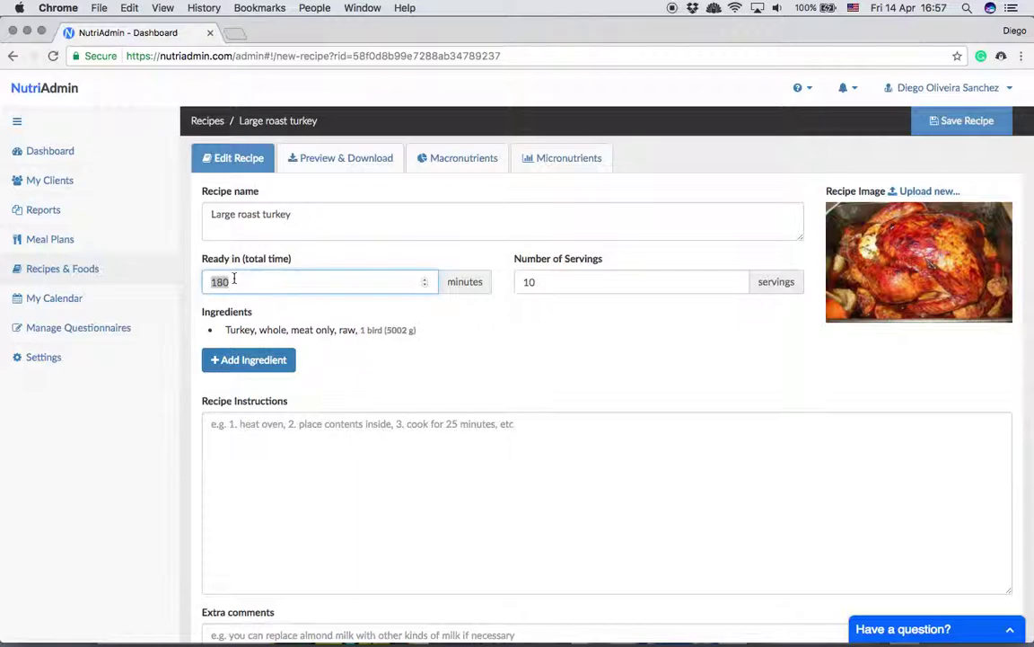
click(544, 280)
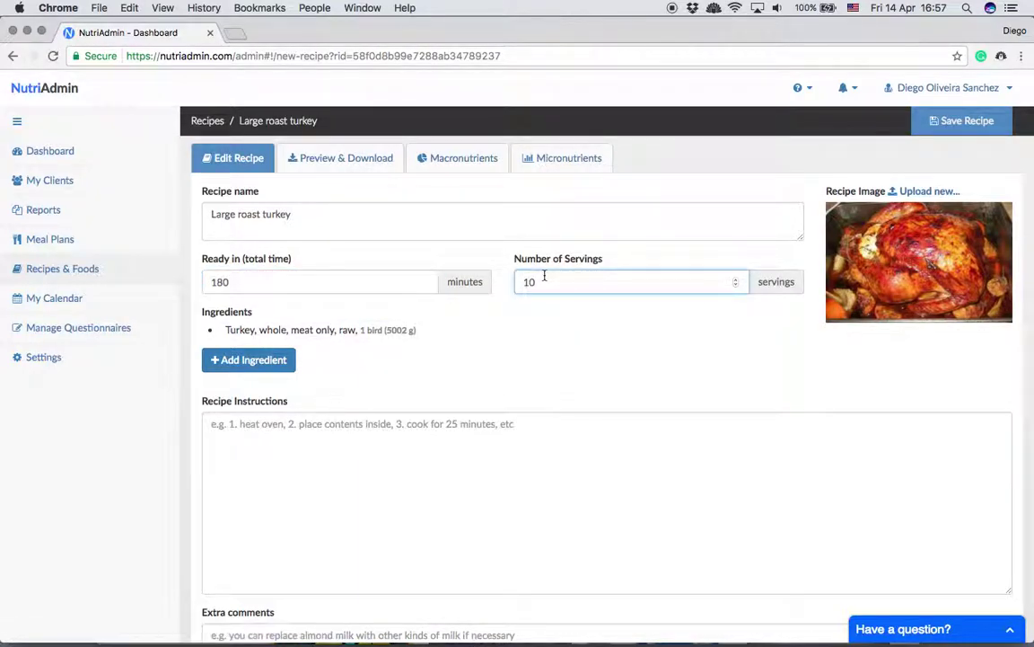
double_click(545, 277)
click(592, 287)
double_click(552, 283)
click(550, 261)
double_click(545, 277)
click(476, 254)
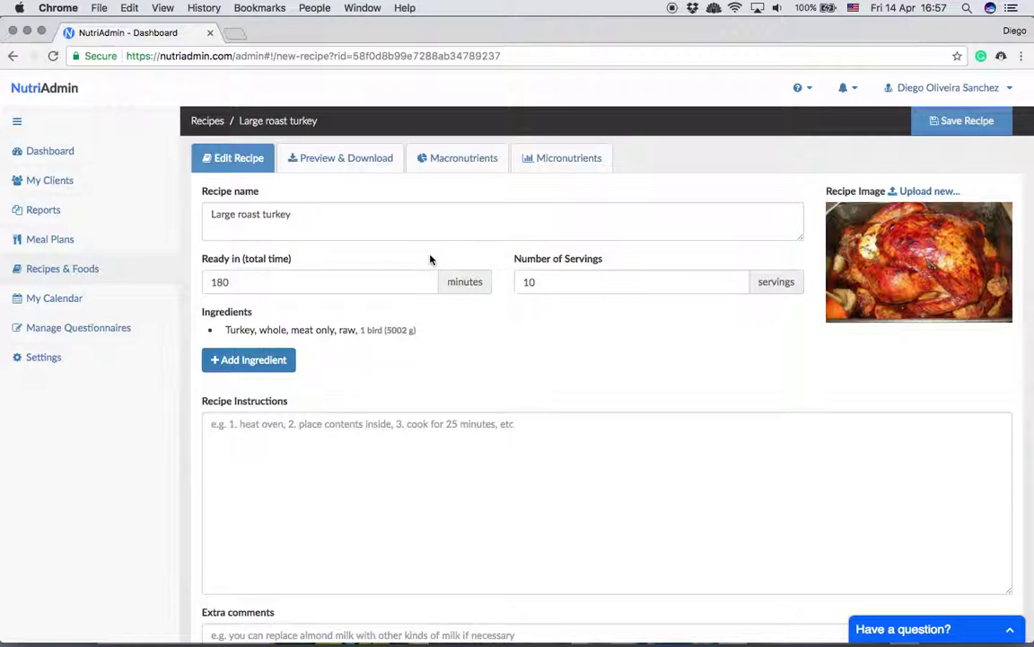
Check the recipe's total energy in its macronutrient breakdown and return to the recipe's editable details.
click(301, 237)
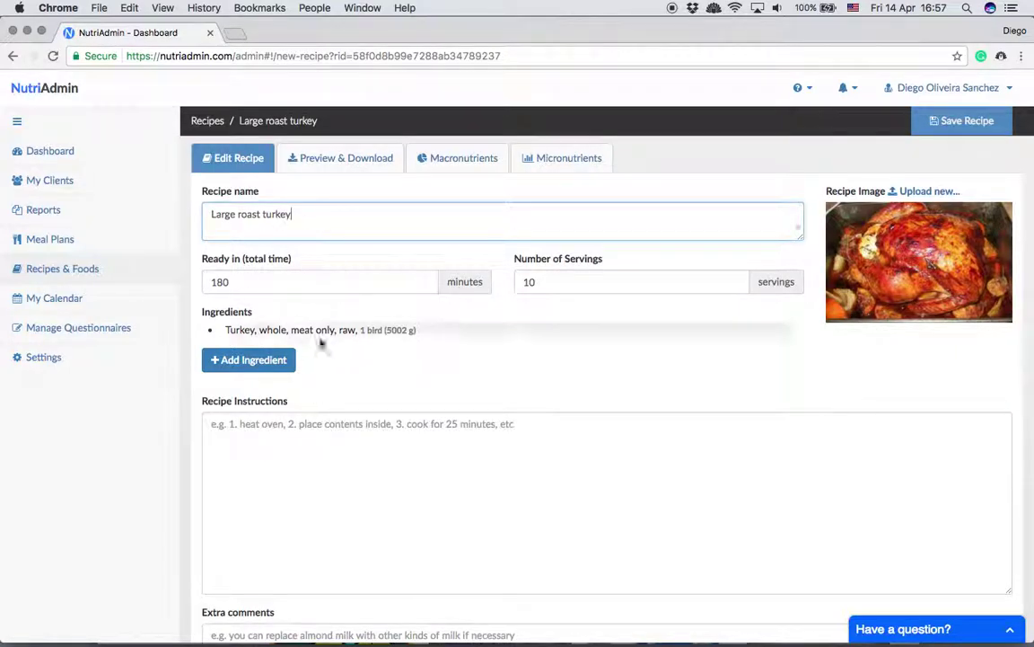
click(411, 151)
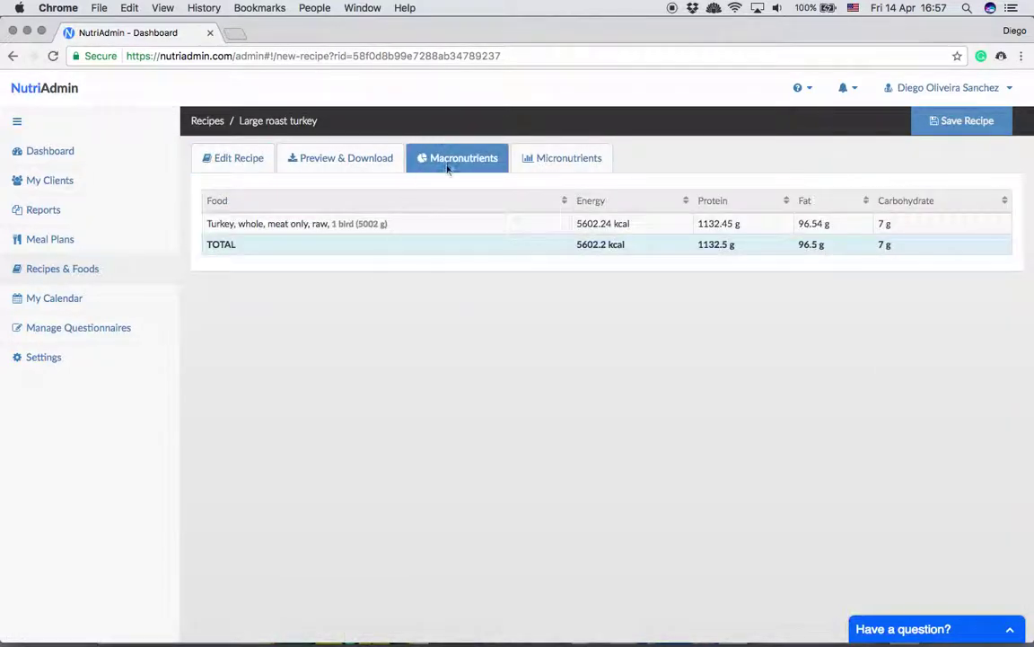
triple_click(598, 245)
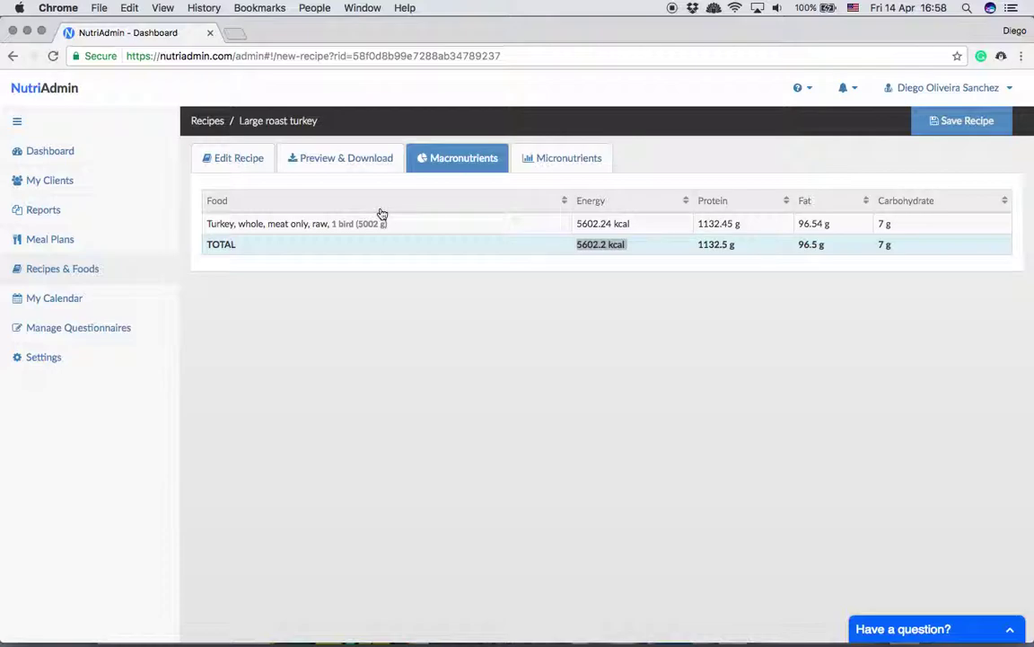
click(247, 165)
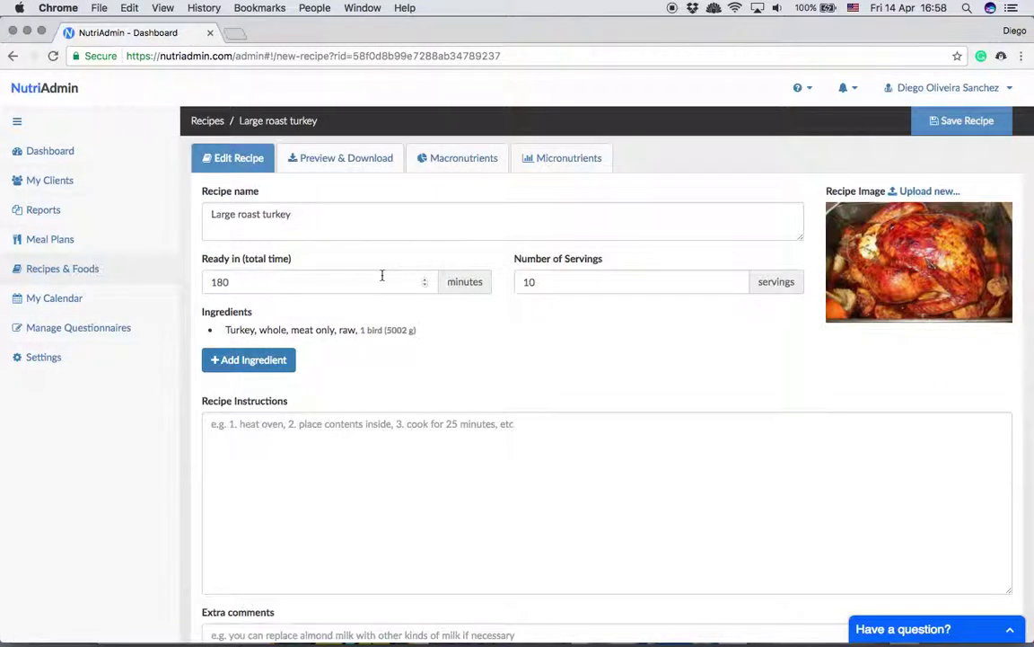
Examine the number of servings set for the Large roast turkey recipe.
click(342, 224)
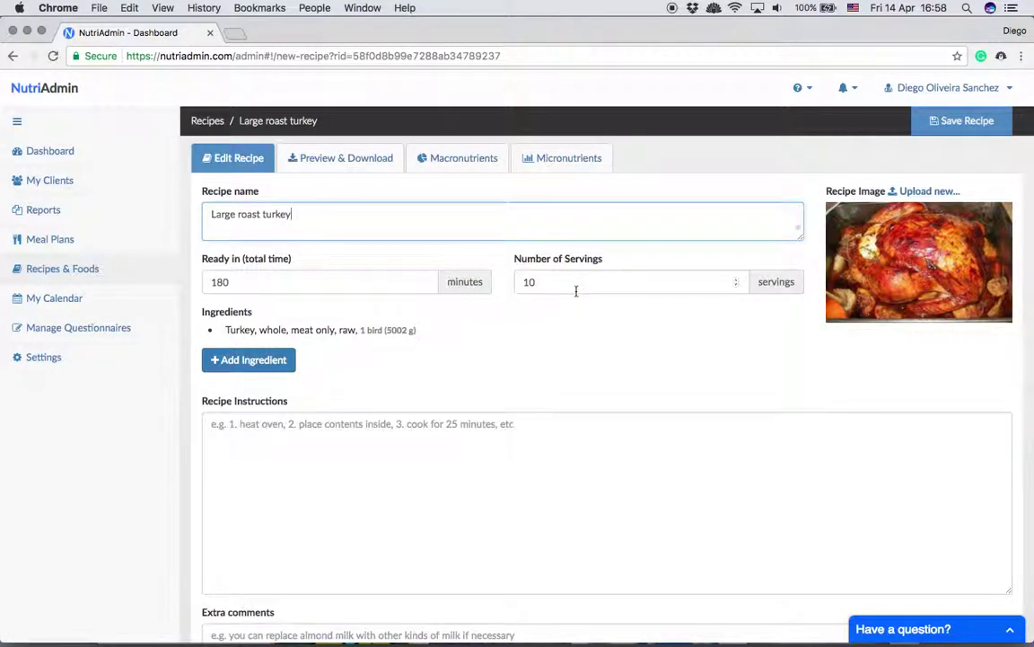
click(541, 281)
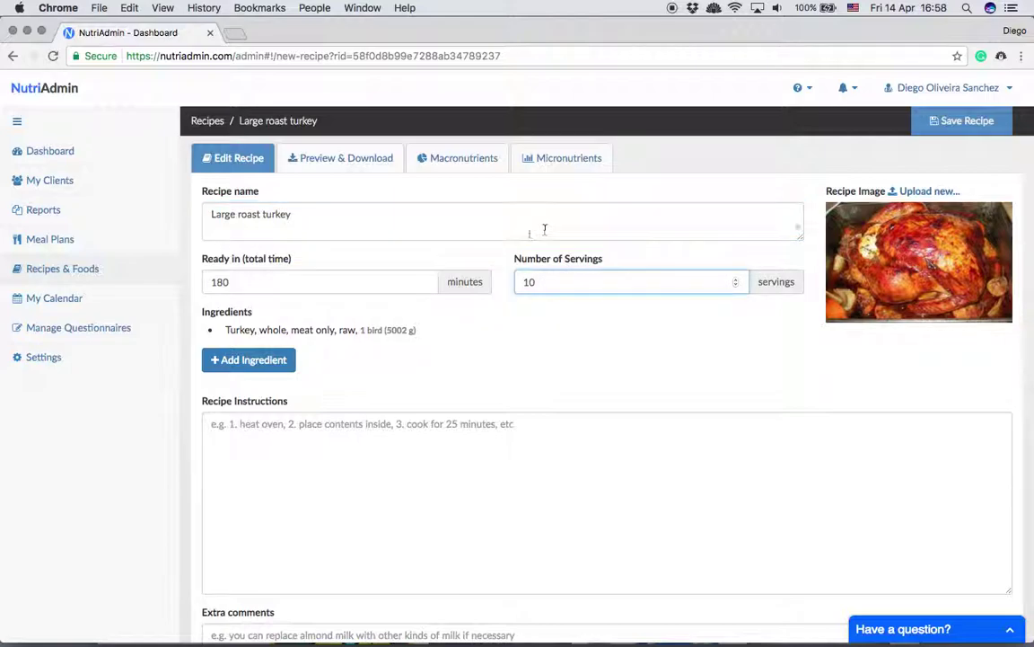
double_click(541, 282)
click(545, 281)
double_click(545, 281)
click(513, 319)
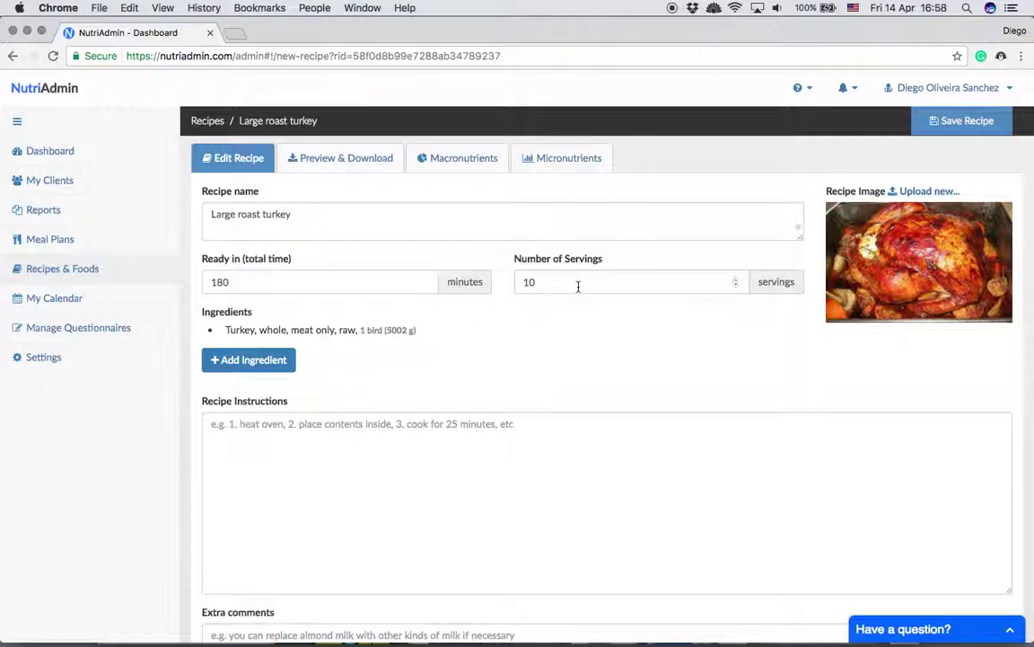
Create a new 1-day meal plan from scratch for Example Client.
click(63, 237)
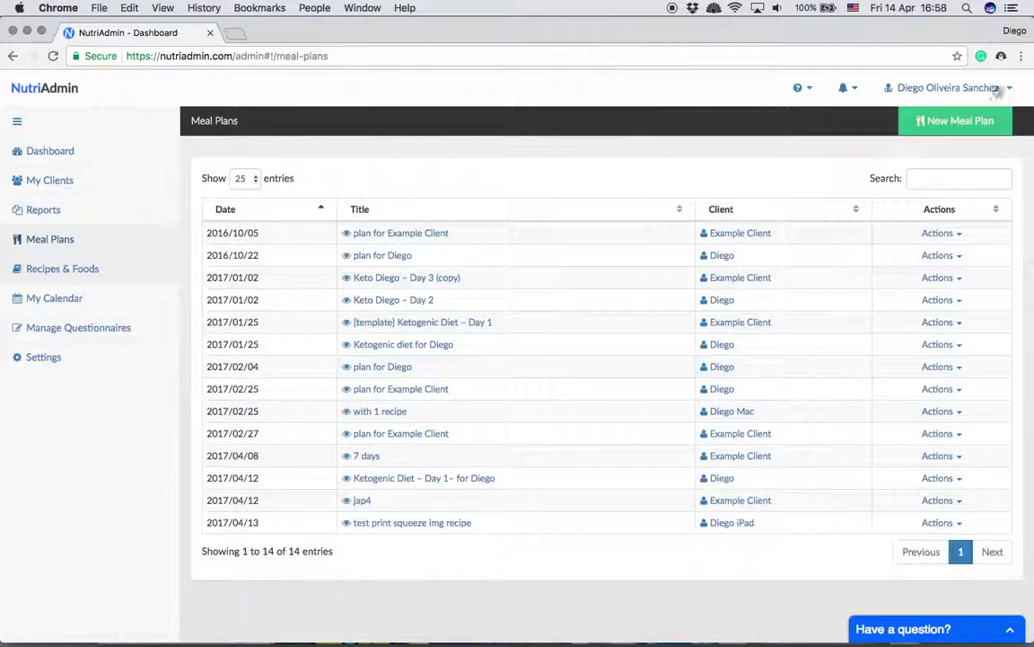
click(968, 120)
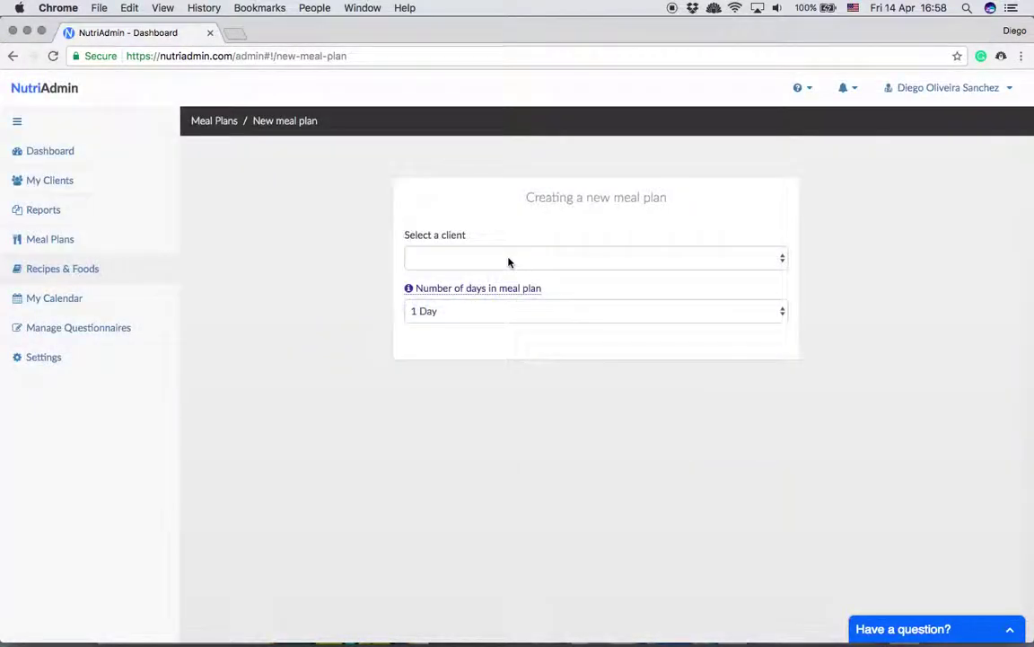
click(508, 259)
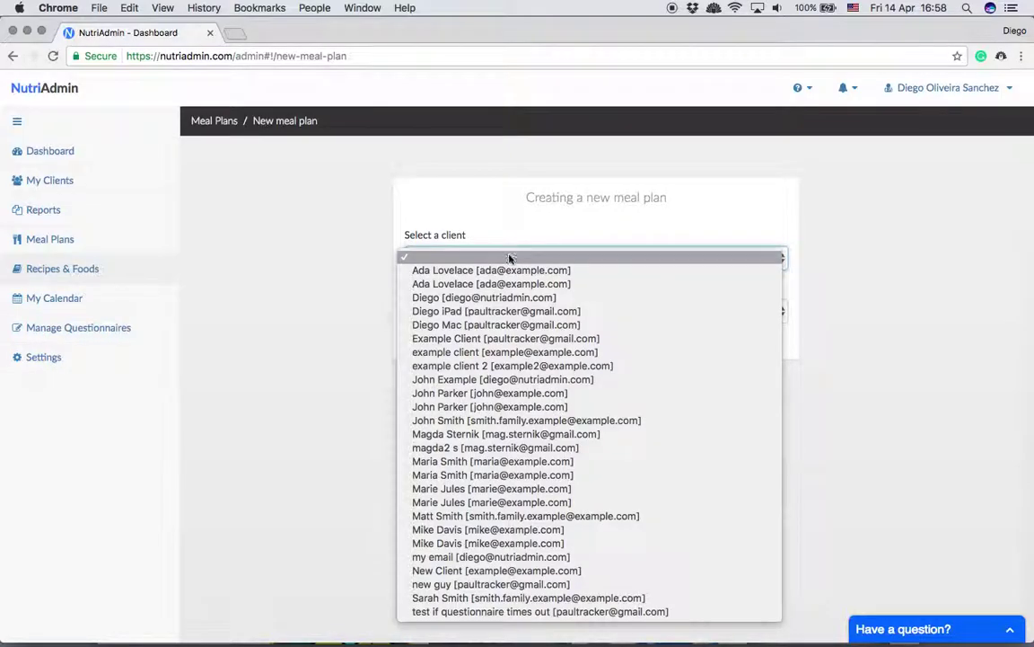
key(e)
key(Return)
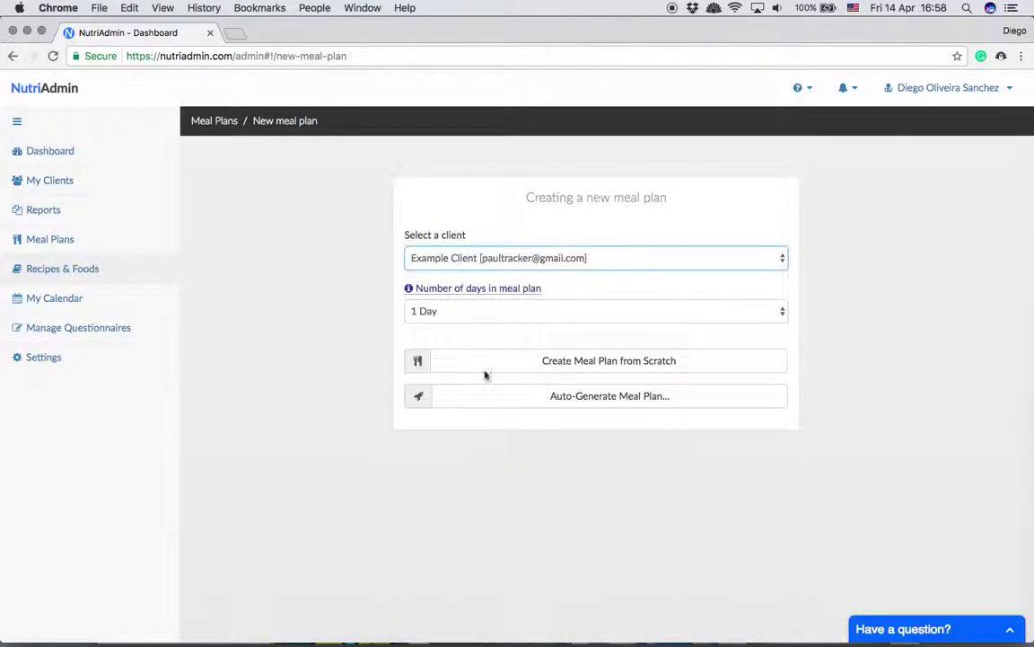
click(594, 368)
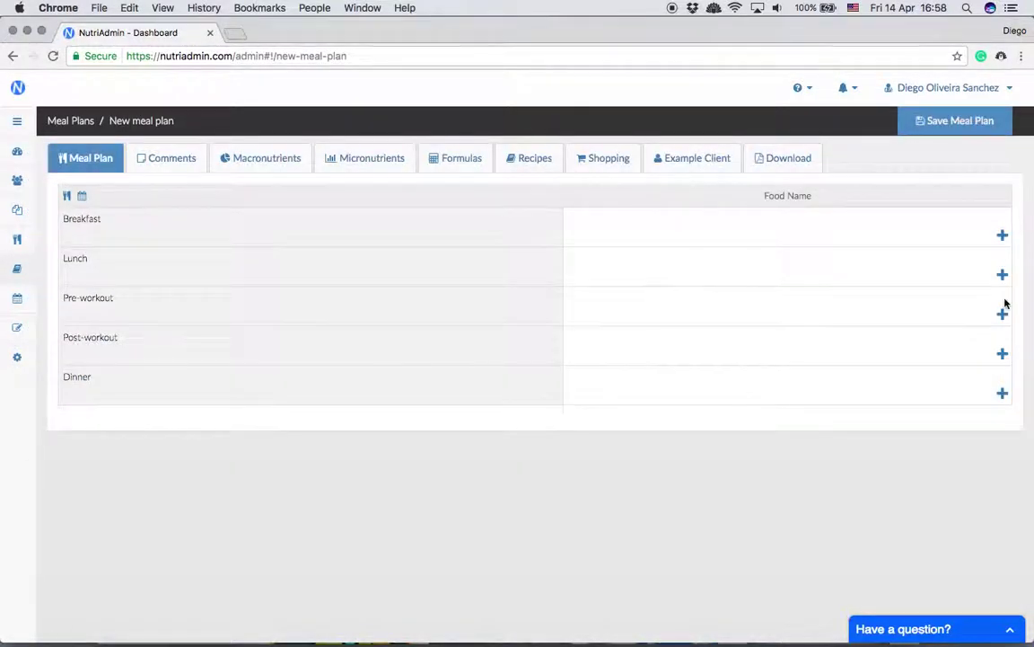
Add the Large roast turkey recipe to Breakfast in the meal plan.
click(1003, 235)
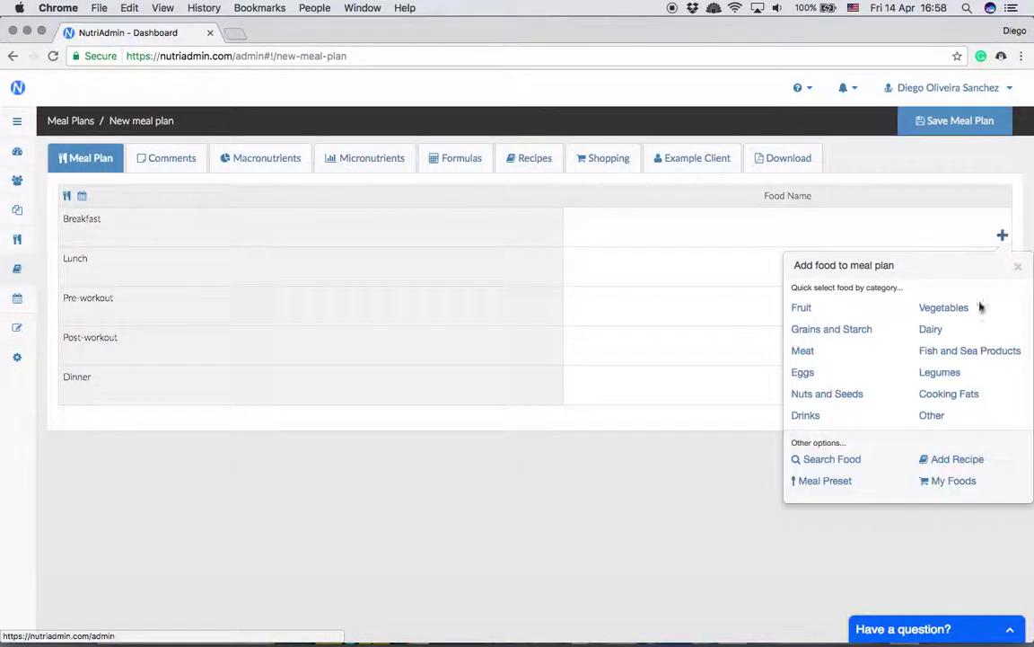
click(934, 460)
click(231, 147)
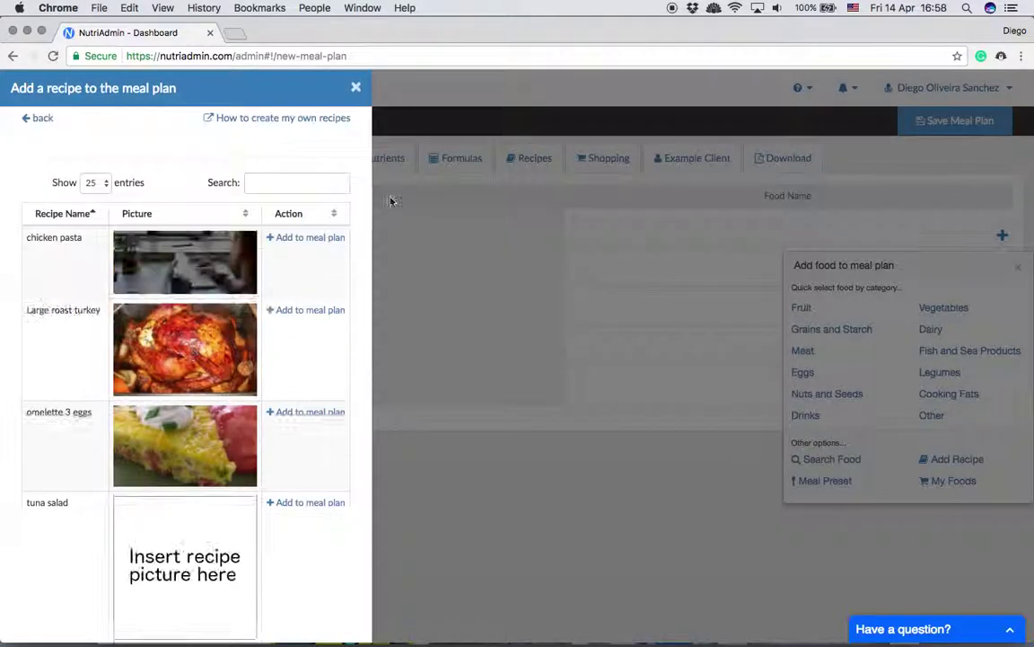
click(310, 309)
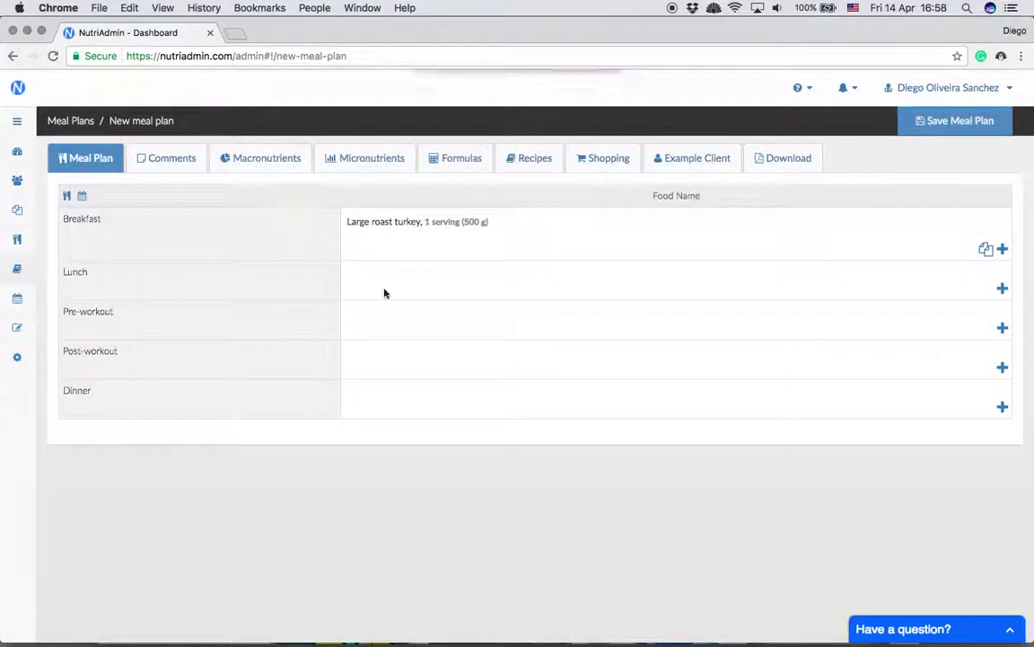
Review the portion sizes offered for the Breakfast turkey and leave its quantity unedited.
click(444, 230)
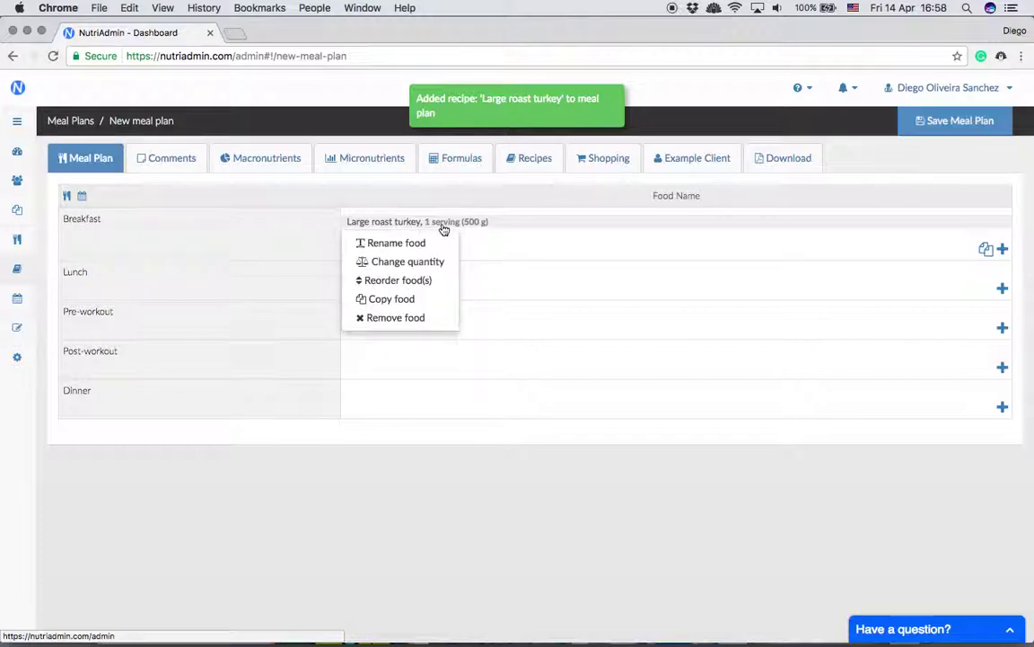
click(437, 261)
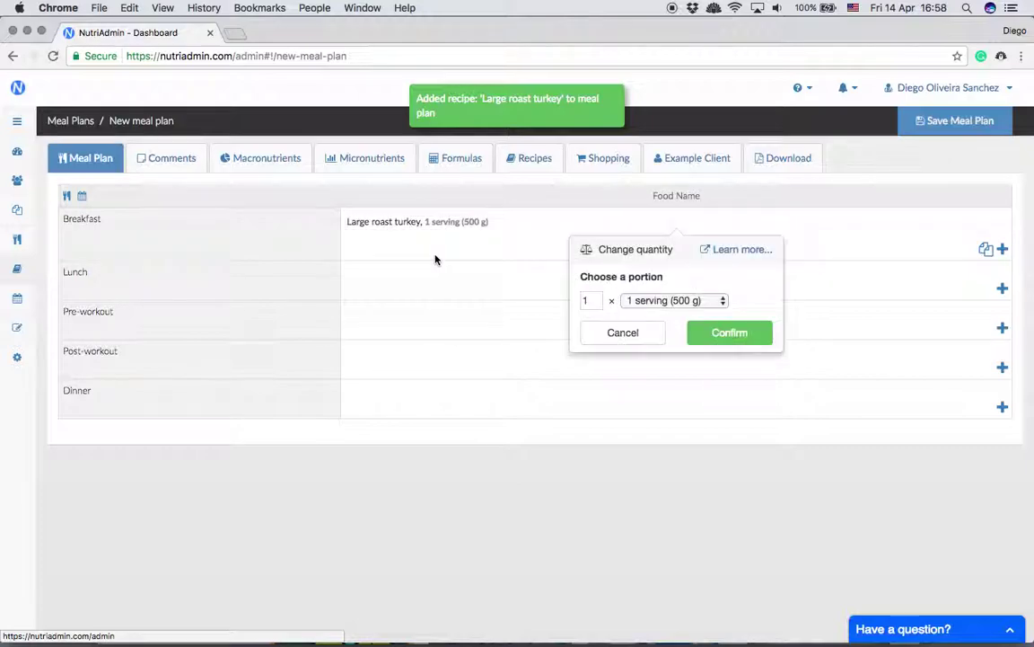
click(691, 302)
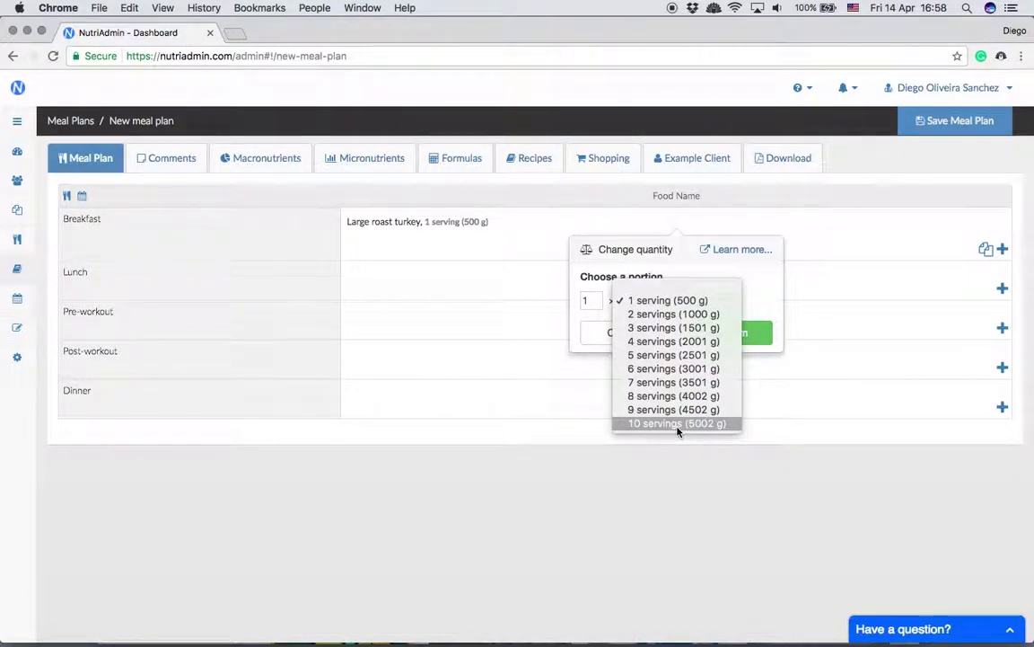
click(651, 301)
click(634, 334)
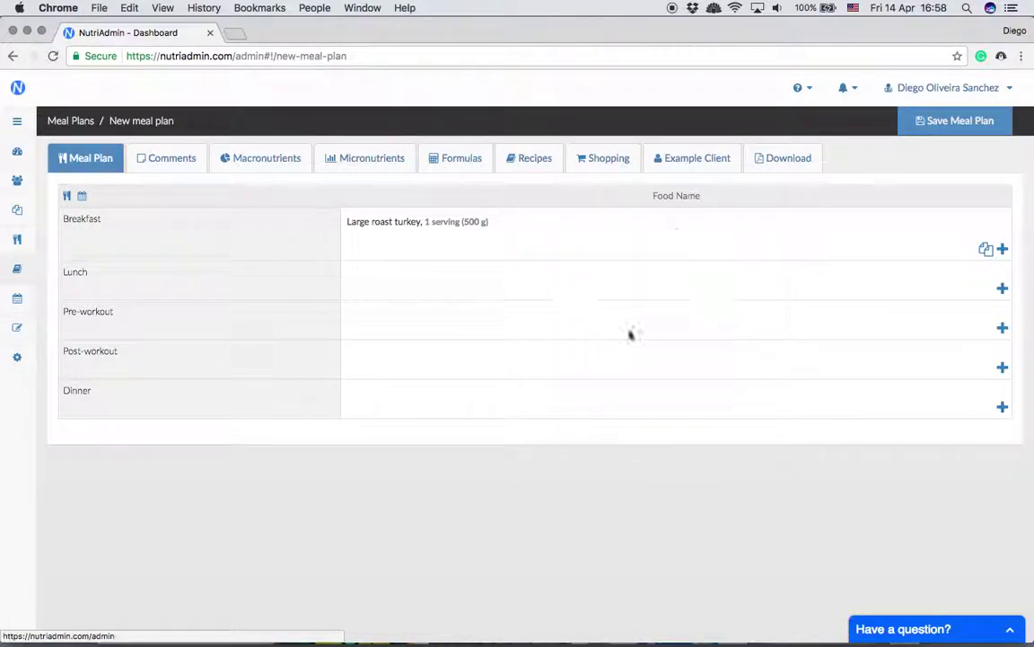
Review the meal plan's macronutrients and check the energy total for Breakfast.
click(262, 157)
mouse_move(265, 310)
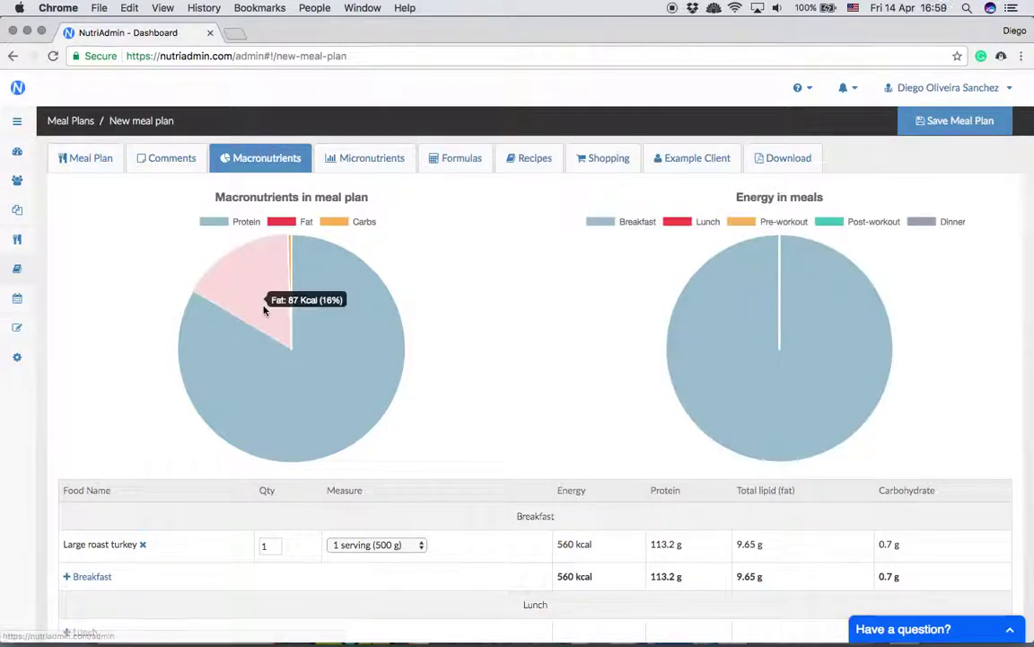
scroll(289, 424, down, 3)
click(569, 469)
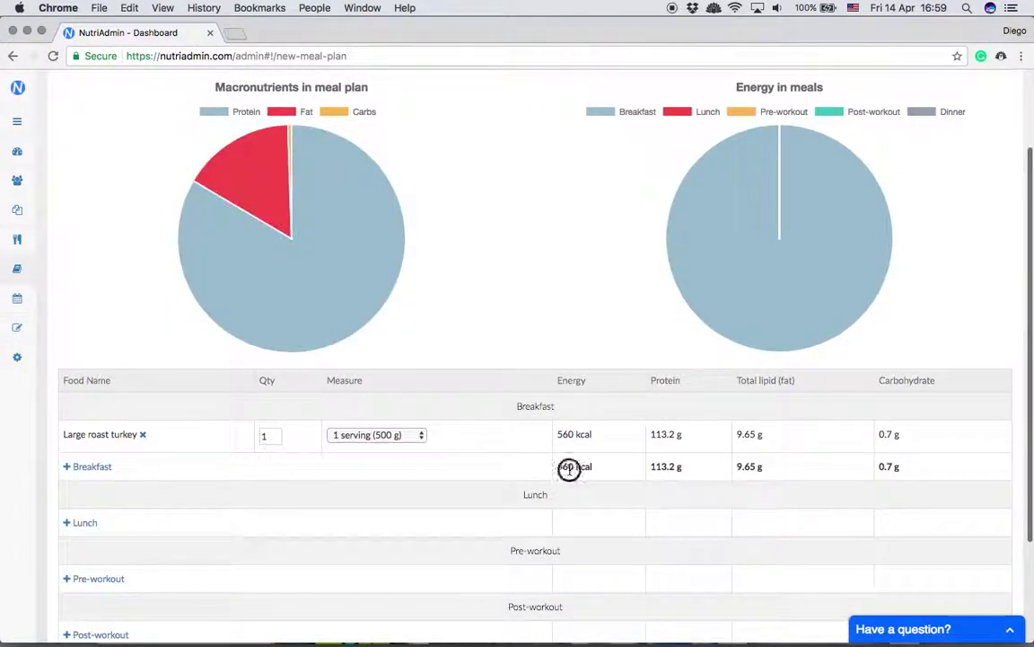
triple_click(569, 469)
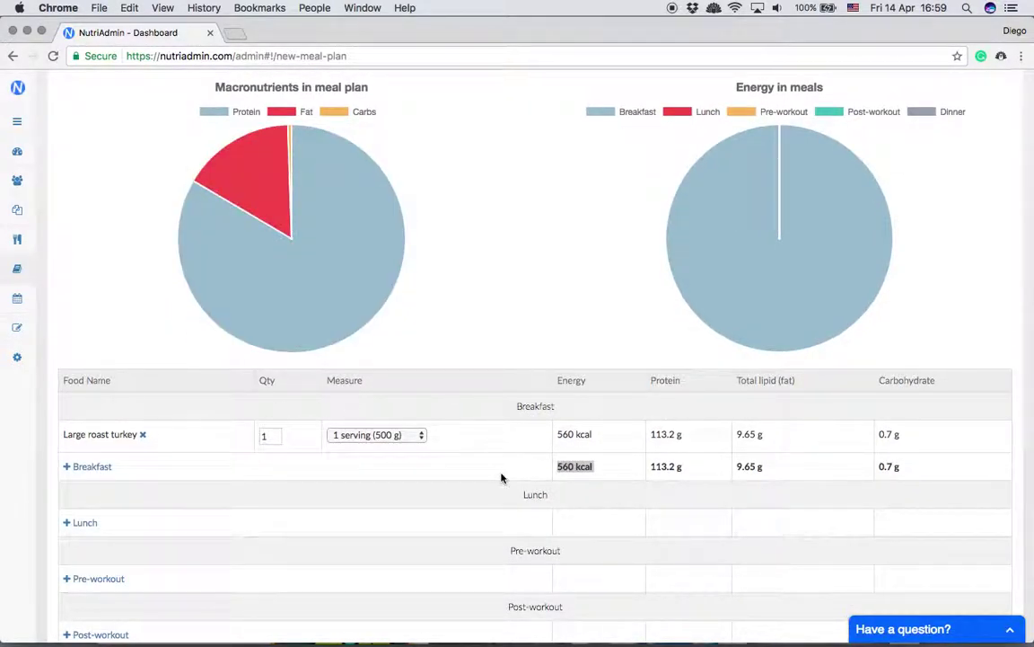
Look through the serving measures available for the turkey in the macronutrient table without choosing another.
click(397, 464)
click(397, 443)
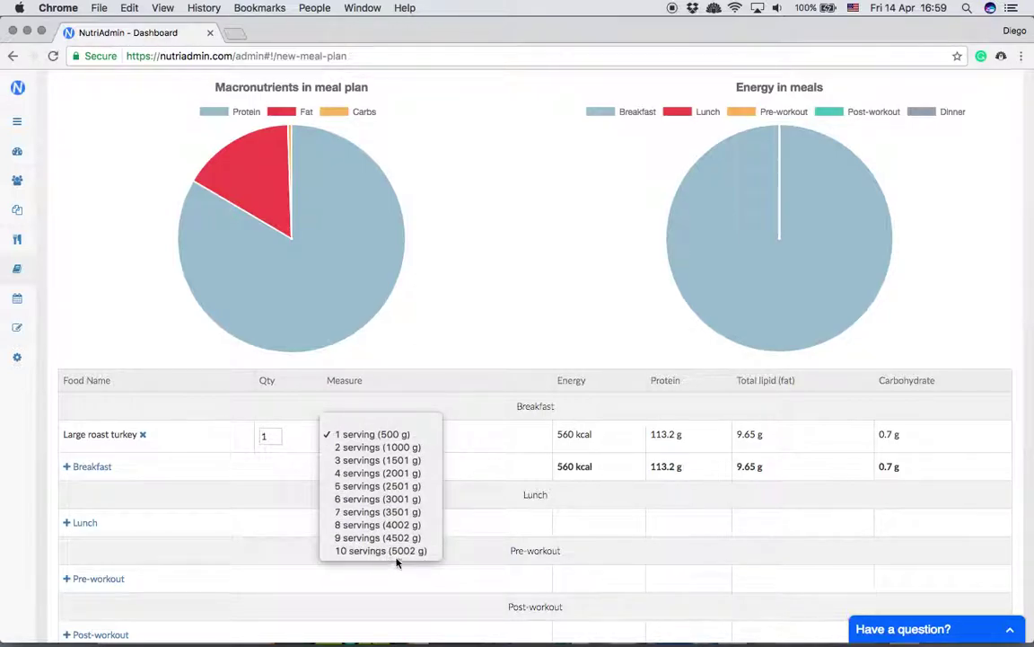
click(471, 334)
scroll(471, 327, up, 3)
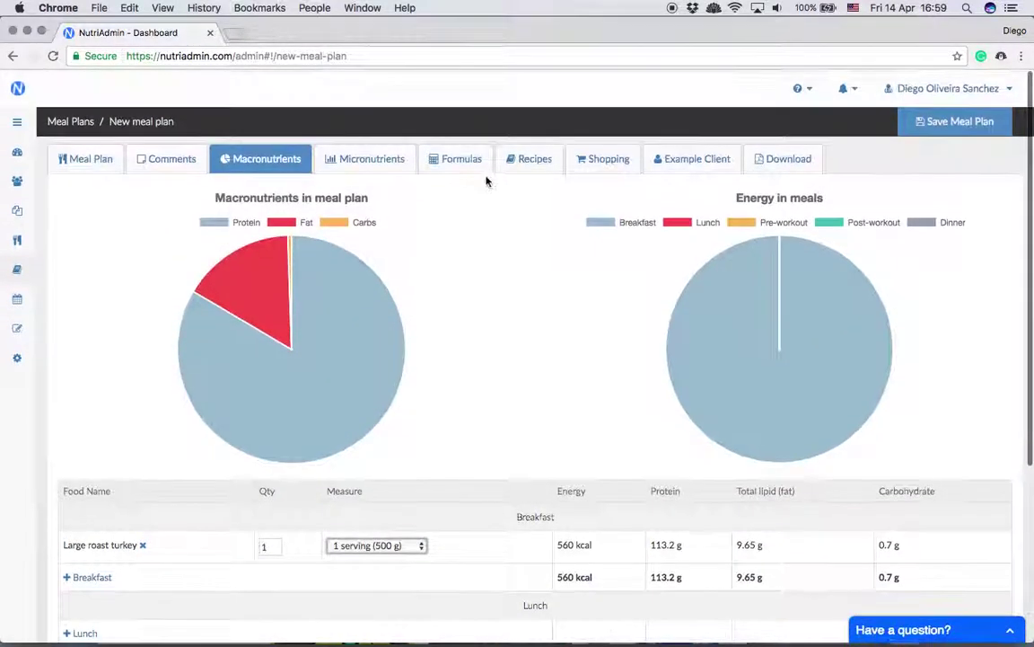
Expand the Large roast turkey recipe attached to the meal plan and review its servings, preparation time and ingredients.
click(513, 159)
click(168, 198)
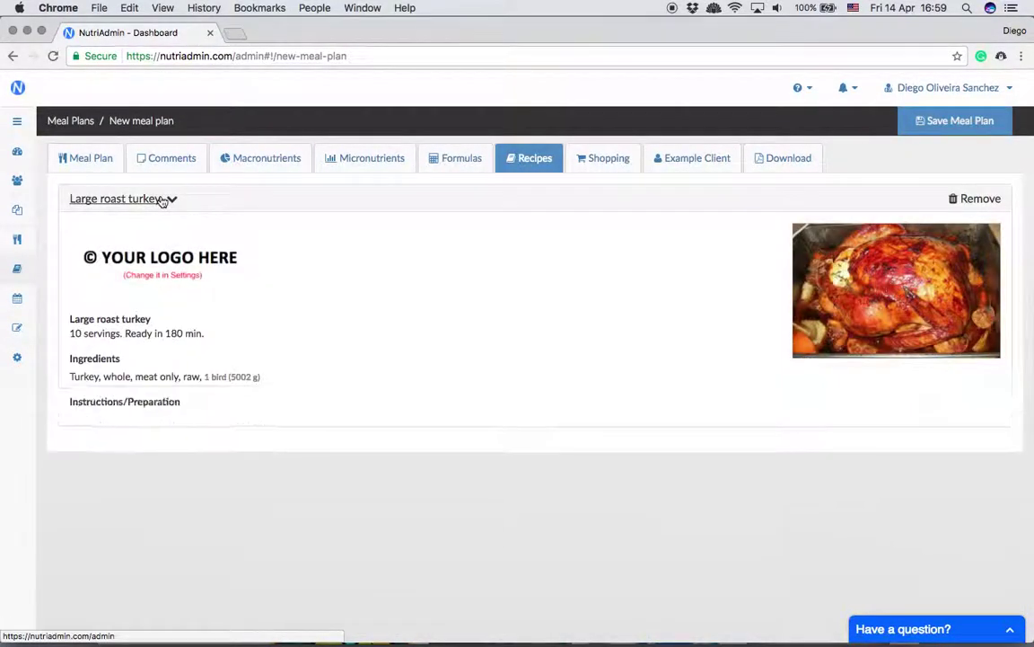
triple_click(88, 336)
triple_click(88, 336)
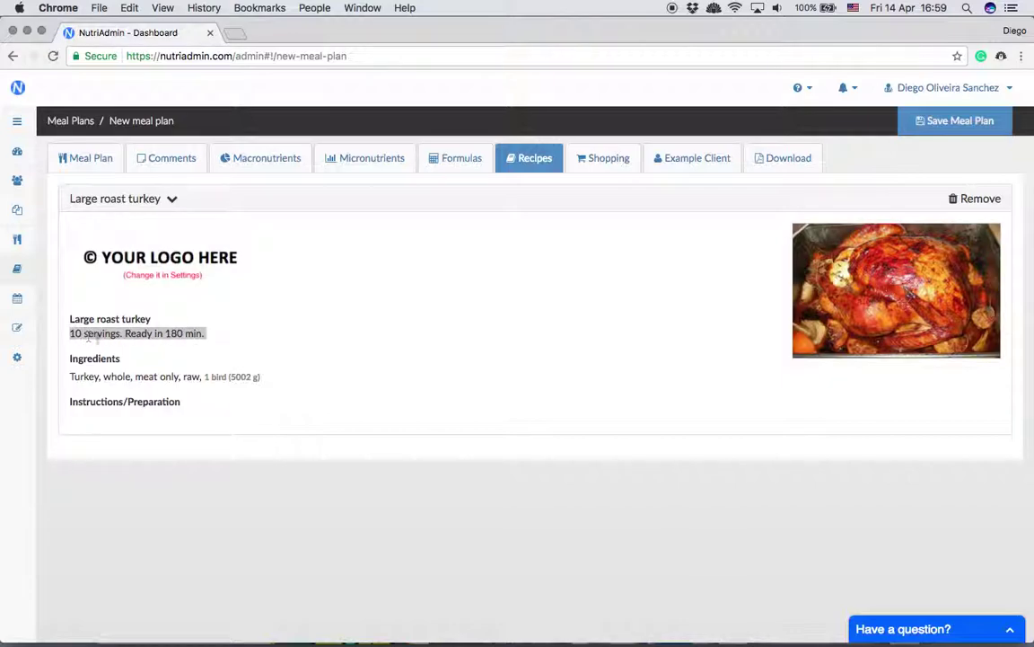
click(105, 336)
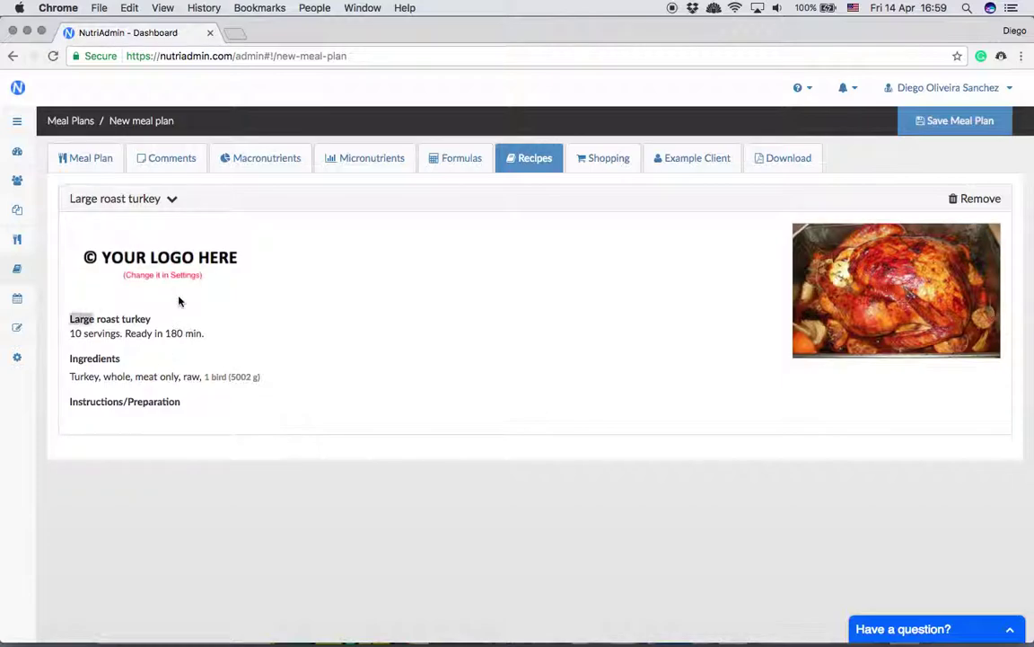
triple_click(178, 300)
click(202, 353)
Copy the Breakfast serving of Large roast turkey into Lunch, Pre-workout and Post-workout of the meal plan.
click(80, 157)
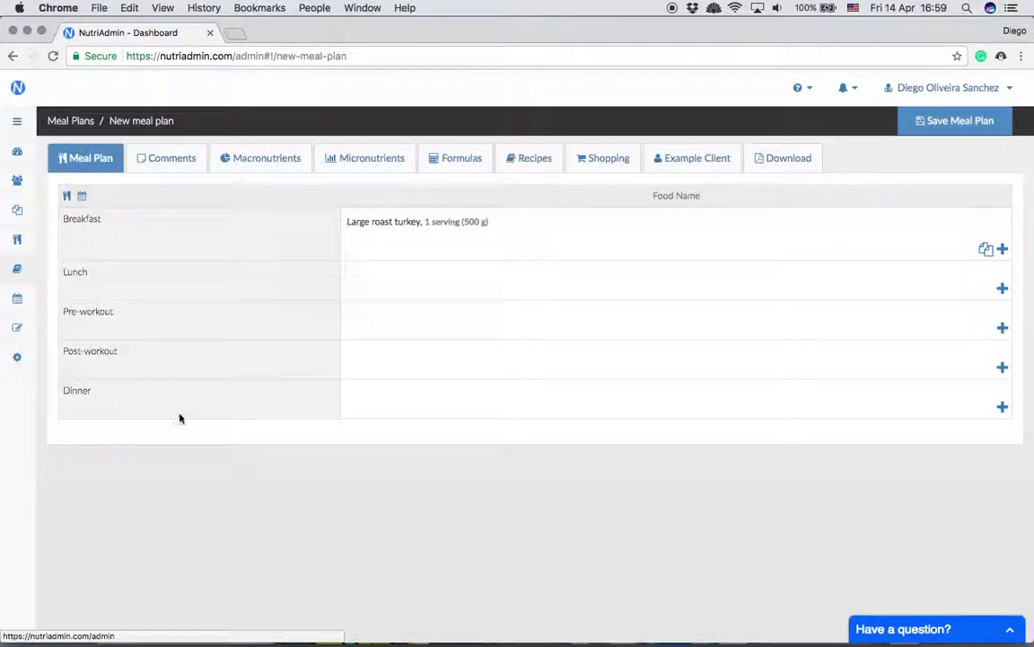
click(986, 250)
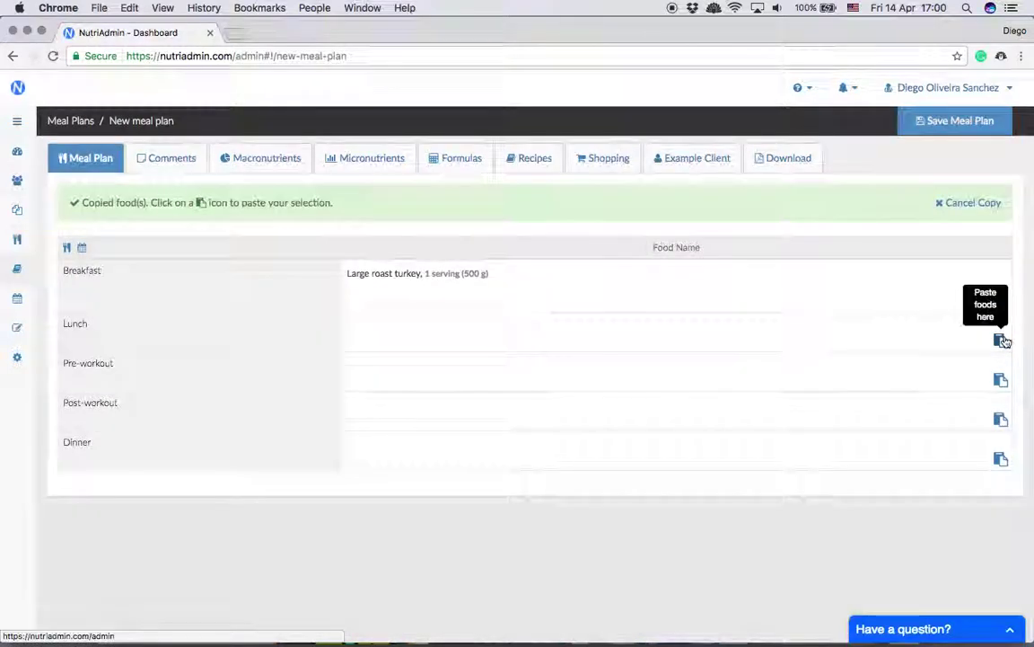
click(999, 339)
click(986, 302)
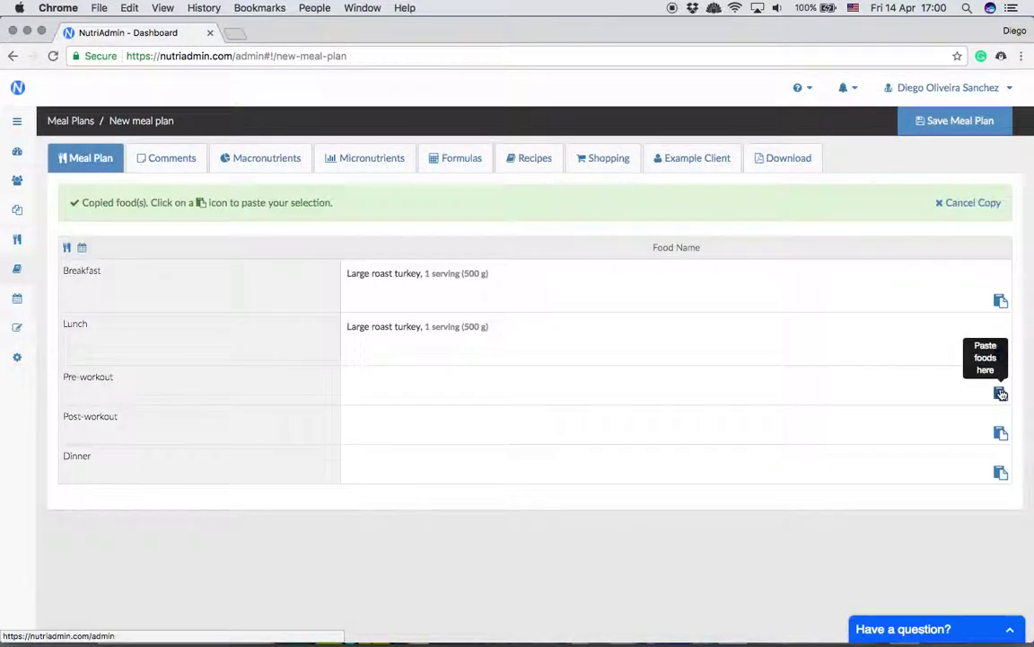
click(999, 393)
click(986, 355)
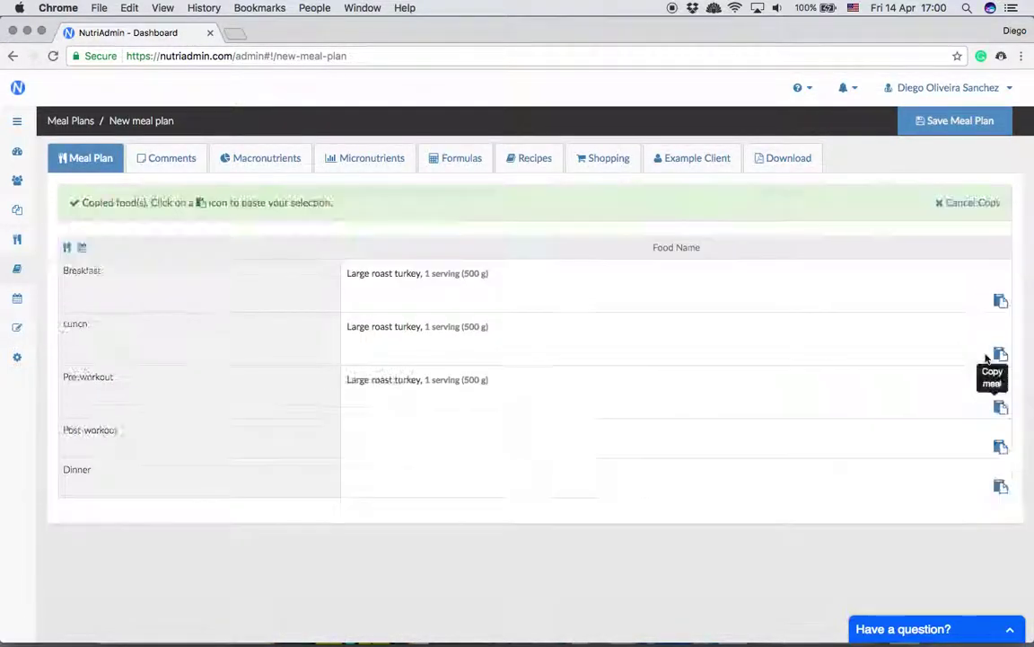
click(1000, 445)
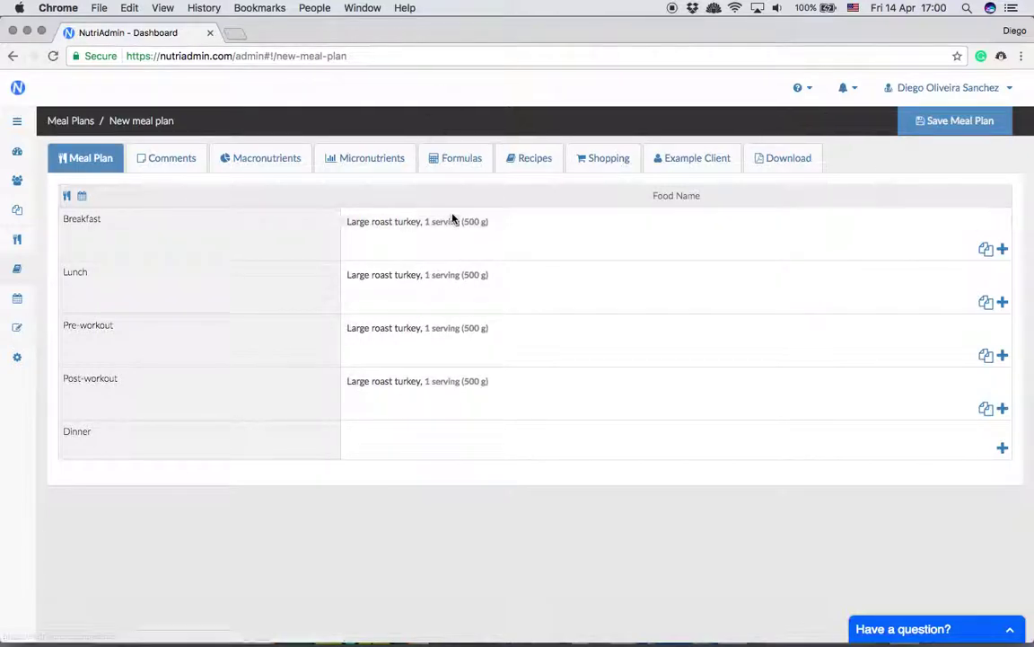
Change the number of days in the meal plan to 7 Days (Full Week).
click(82, 195)
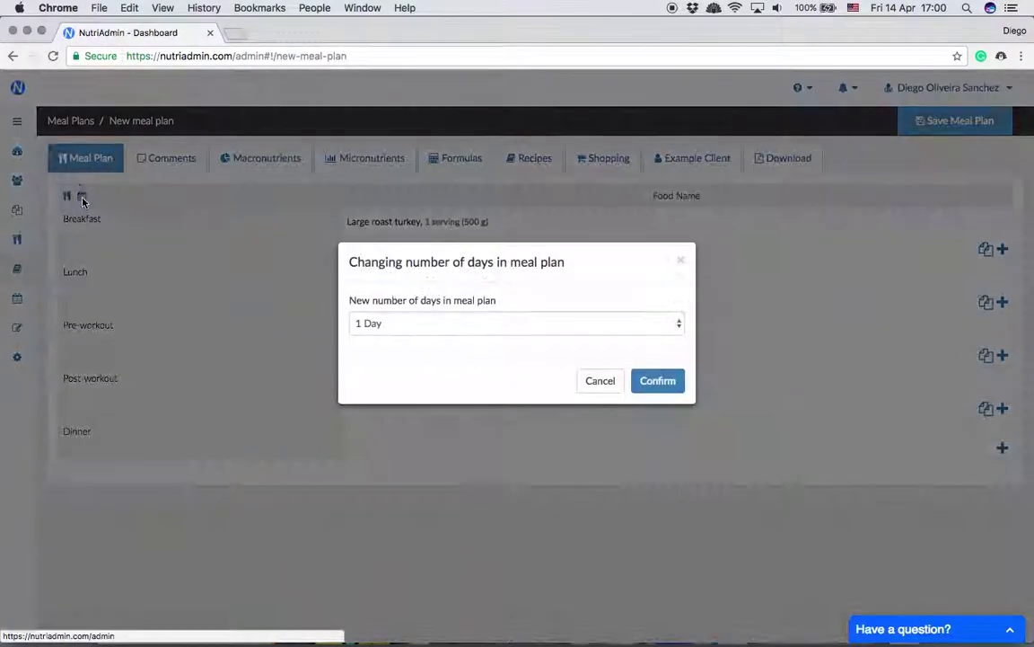
click(501, 326)
click(497, 404)
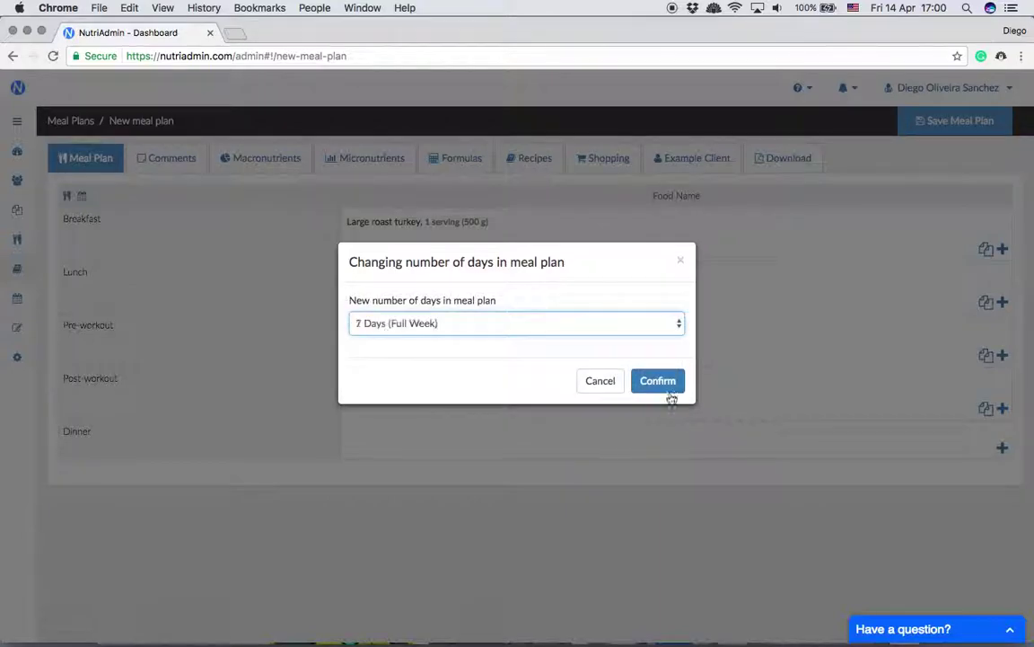
click(647, 393)
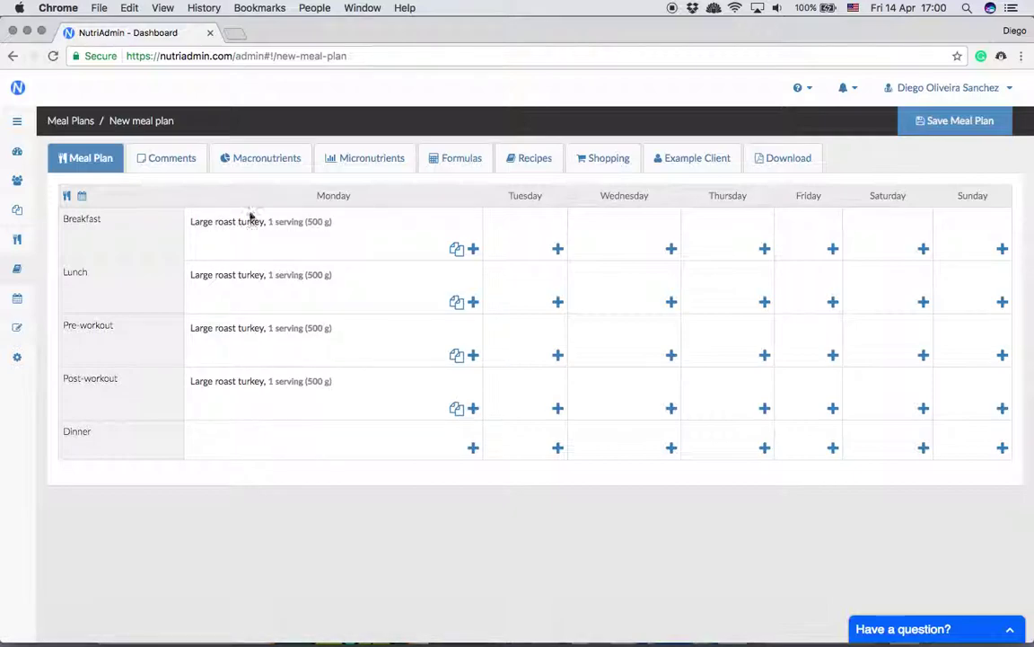
Duplicate the turkey within Monday's Breakfast and set the second entry's portion to 10 servings (5002 g).
click(456, 250)
click(468, 295)
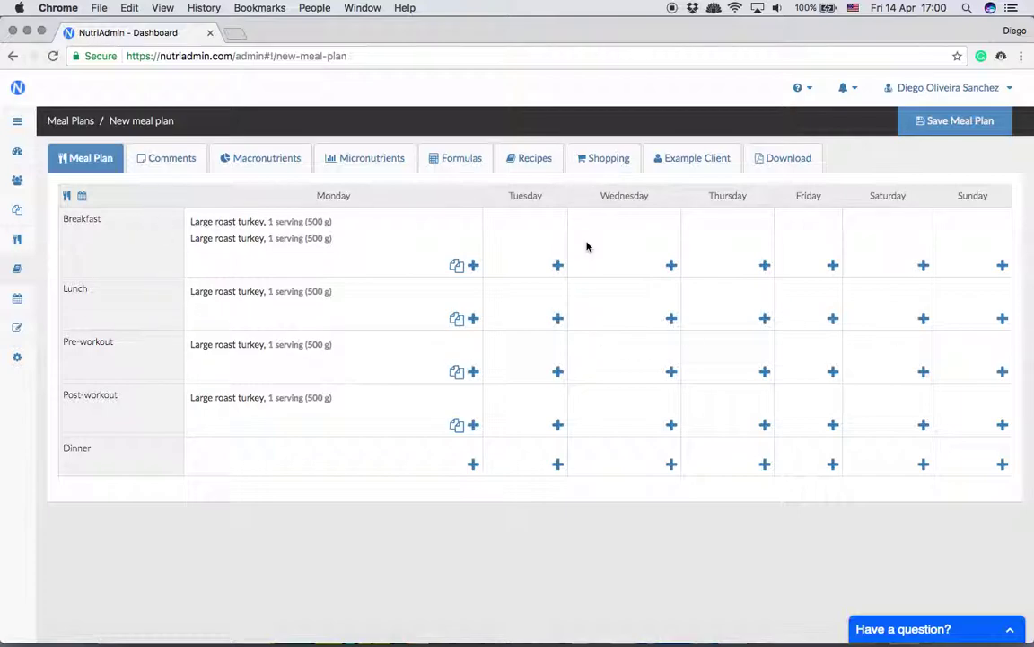
click(277, 240)
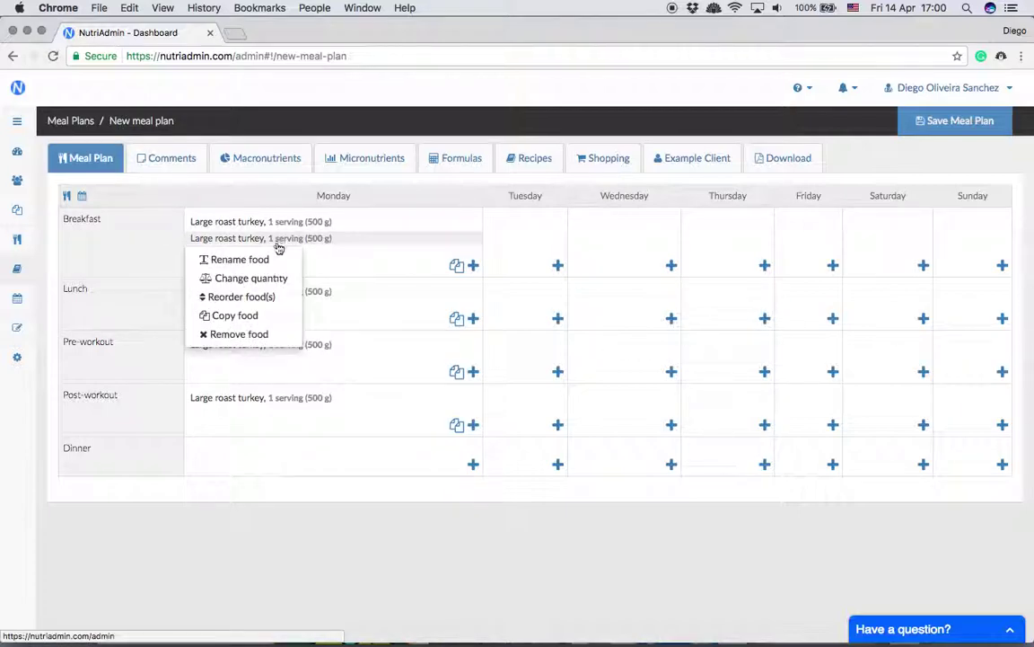
click(264, 285)
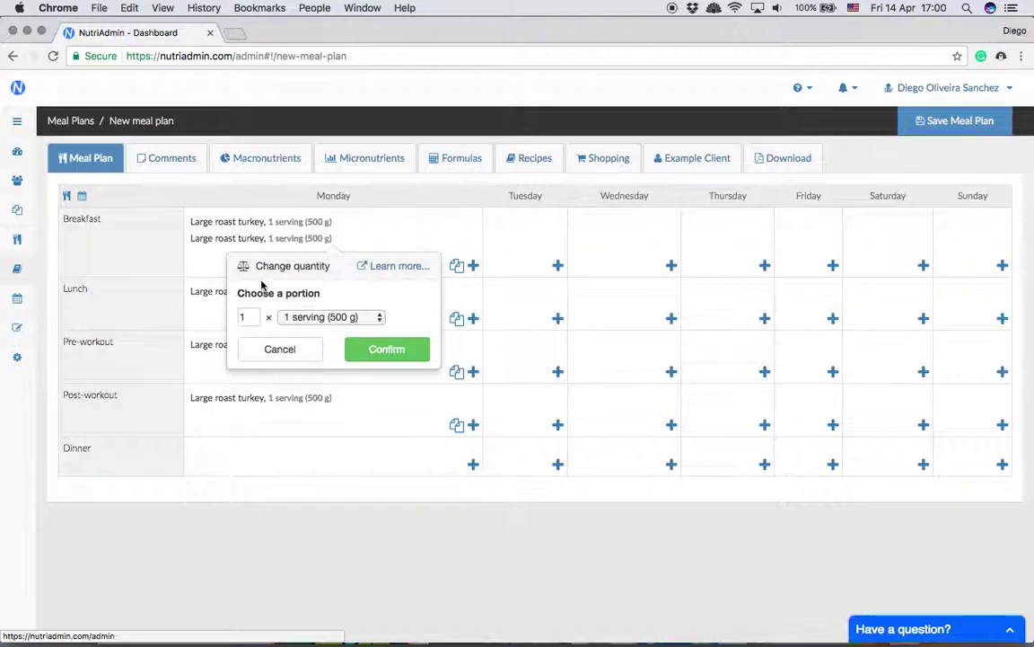
click(323, 316)
click(338, 440)
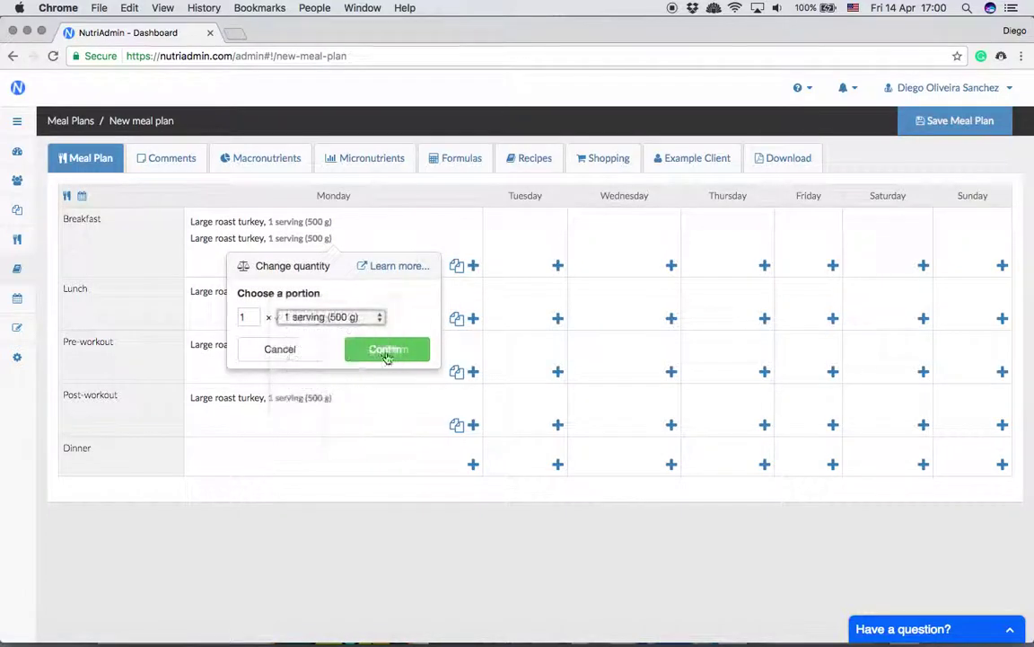
click(404, 351)
Review the weekly plan's macronutrient charts and Monday's energy total, and return to the meal table.
click(246, 161)
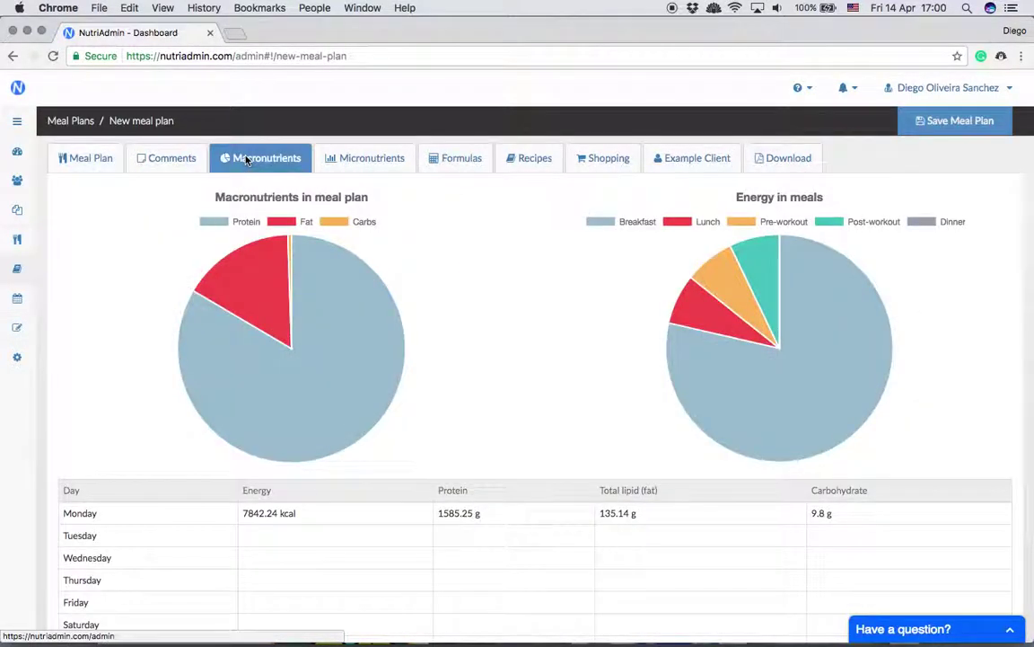
scroll(180, 420, down, 1)
scroll(180, 419, up, 1)
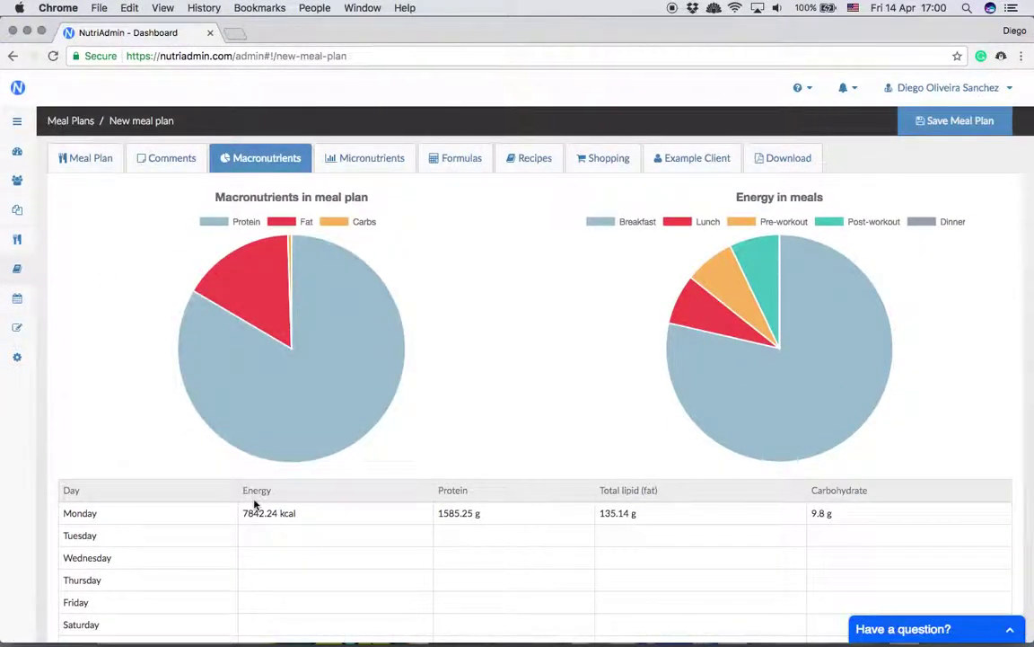
click(80, 160)
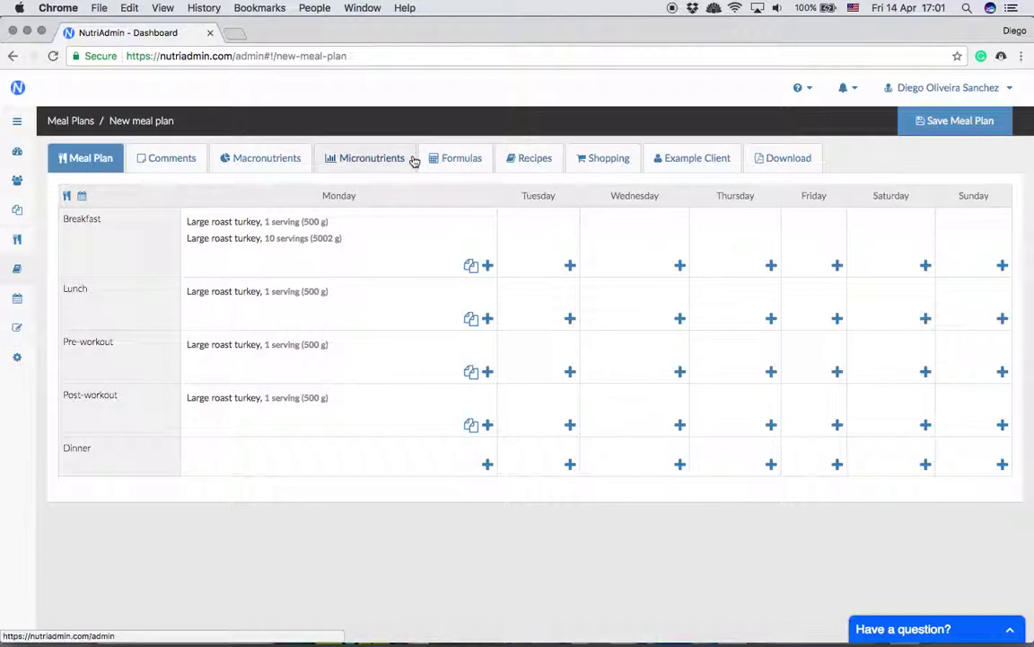
Open the omelette 3 eggs recipe and review its number of servings and total macronutrients.
click(17, 268)
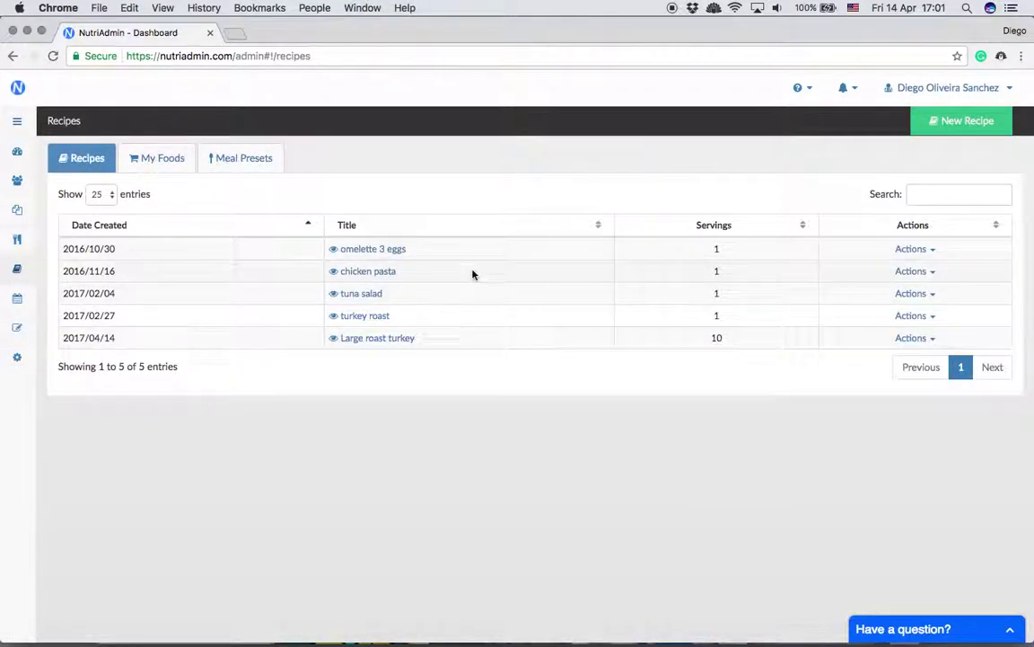
click(387, 252)
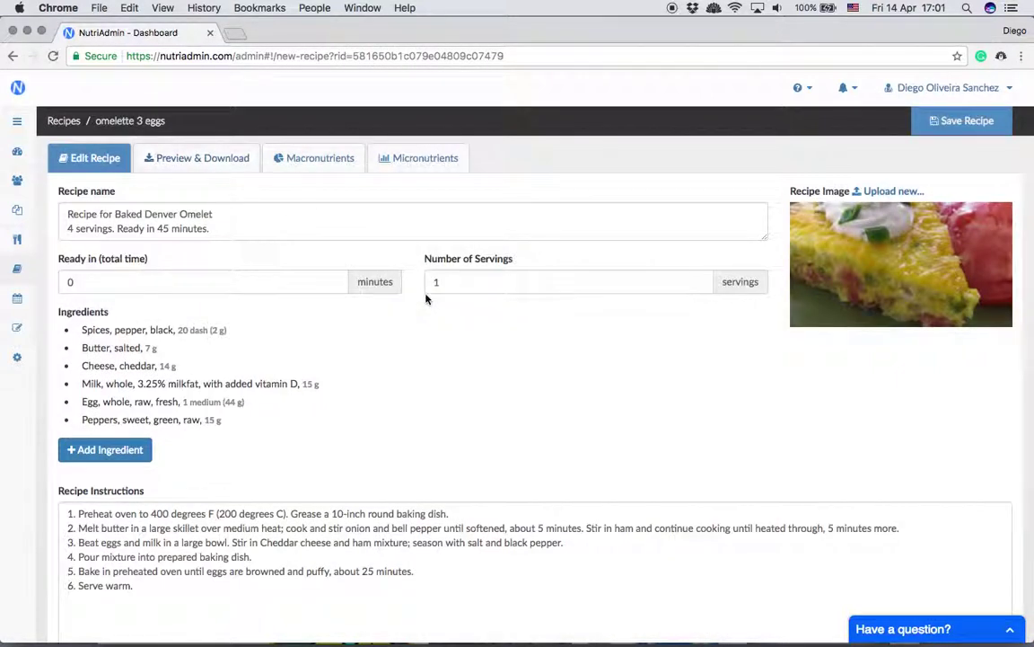
double_click(463, 291)
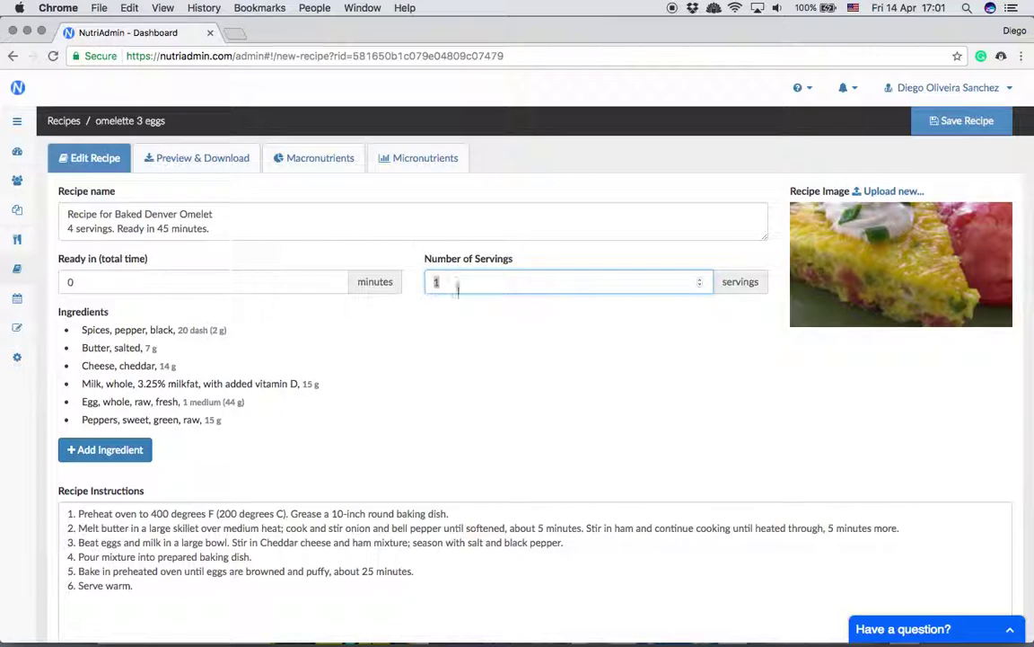
click(315, 158)
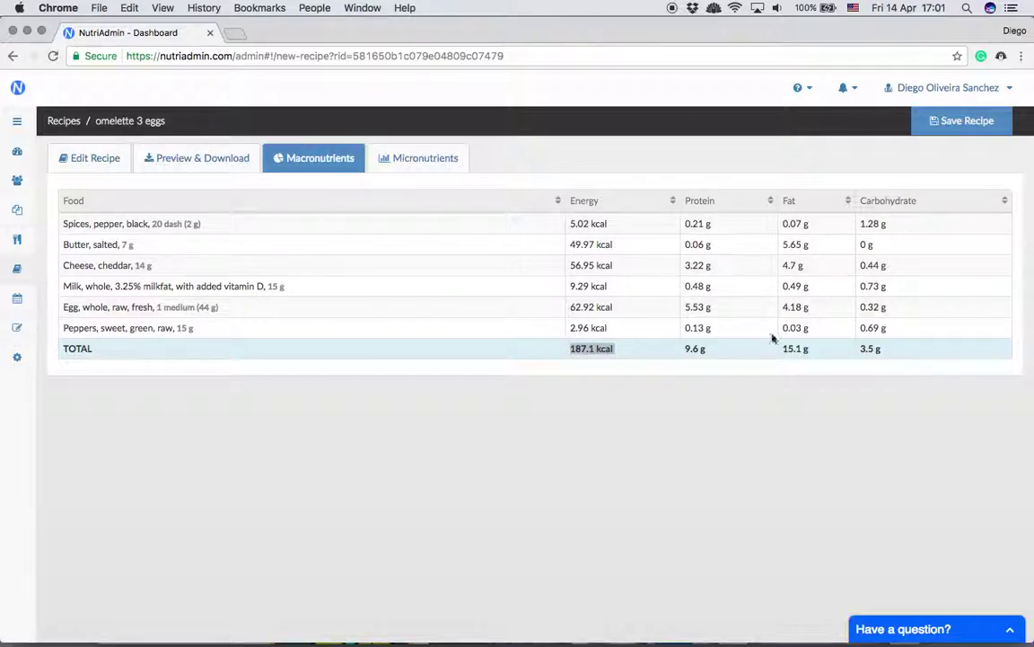
Examine the servings and preparation time written in the omelette's recipe name text.
click(67, 158)
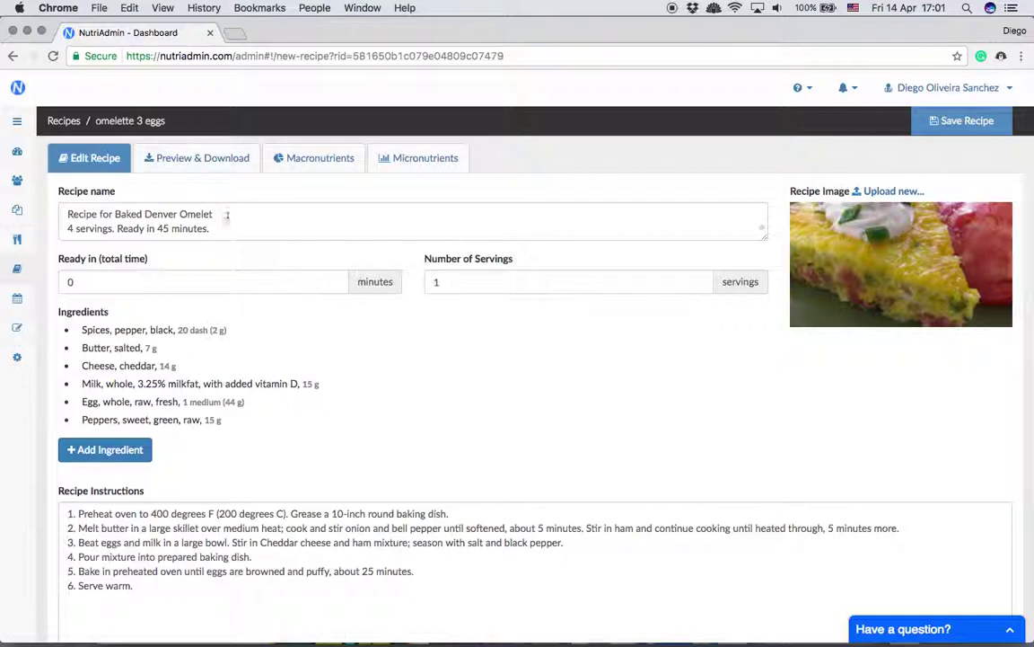
click(263, 226)
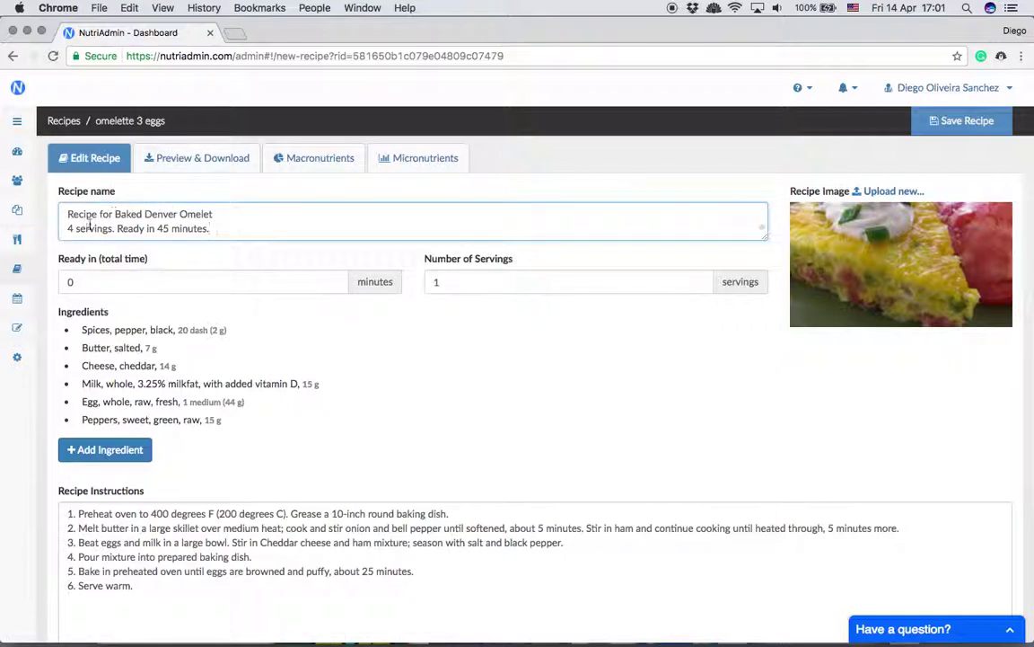
triple_click(81, 231)
click(76, 228)
triple_click(105, 227)
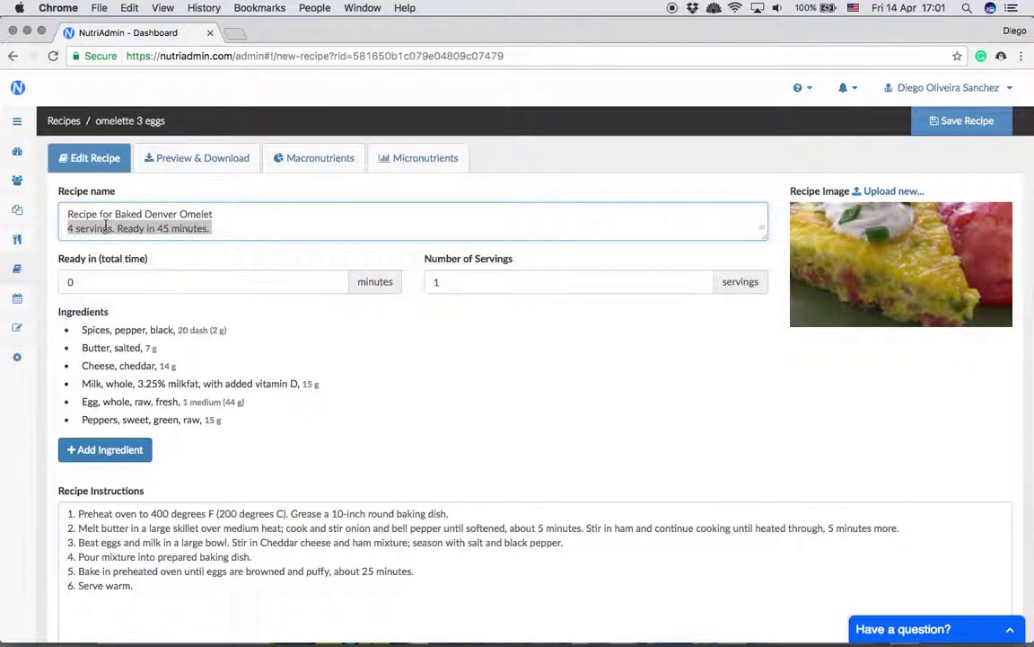
triple_click(107, 216)
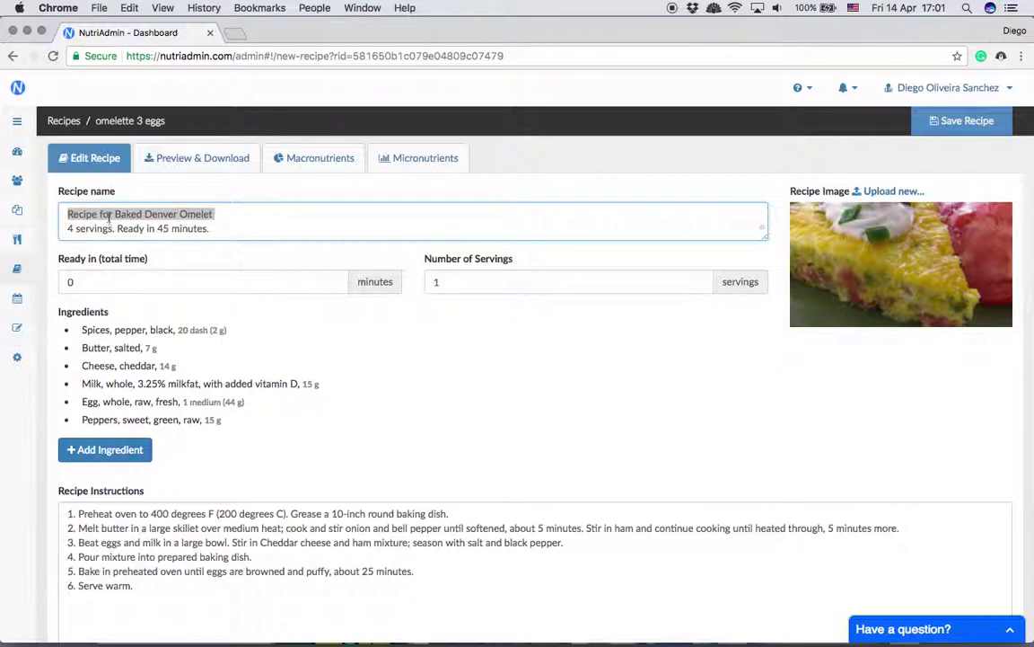
triple_click(112, 230)
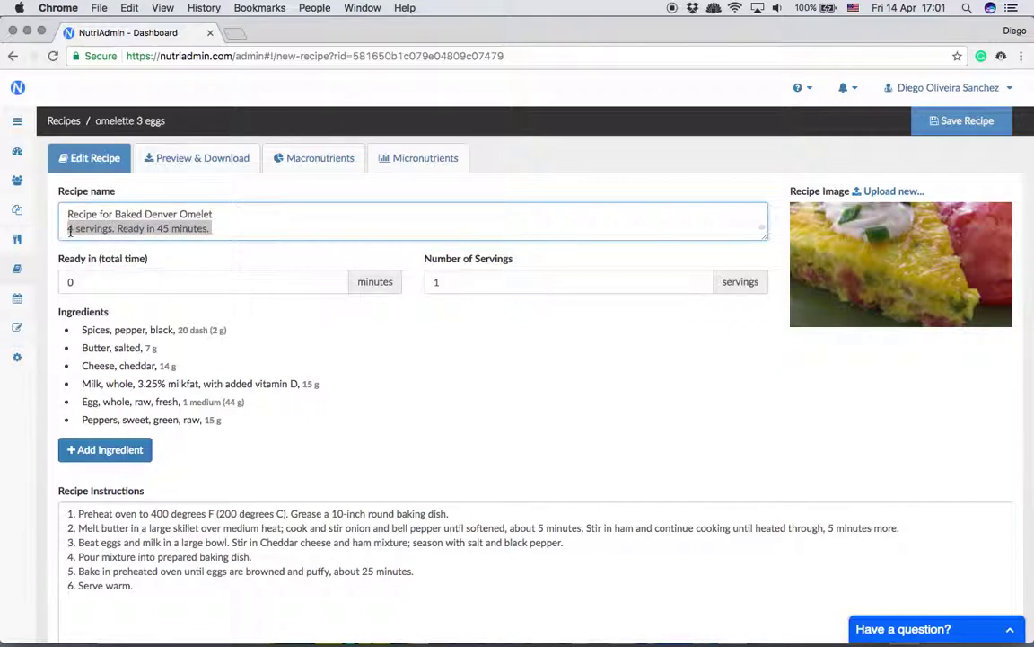
Set the omelette recipe's number of servings to 2 and check its total energy in the macronutrients.
click(477, 279)
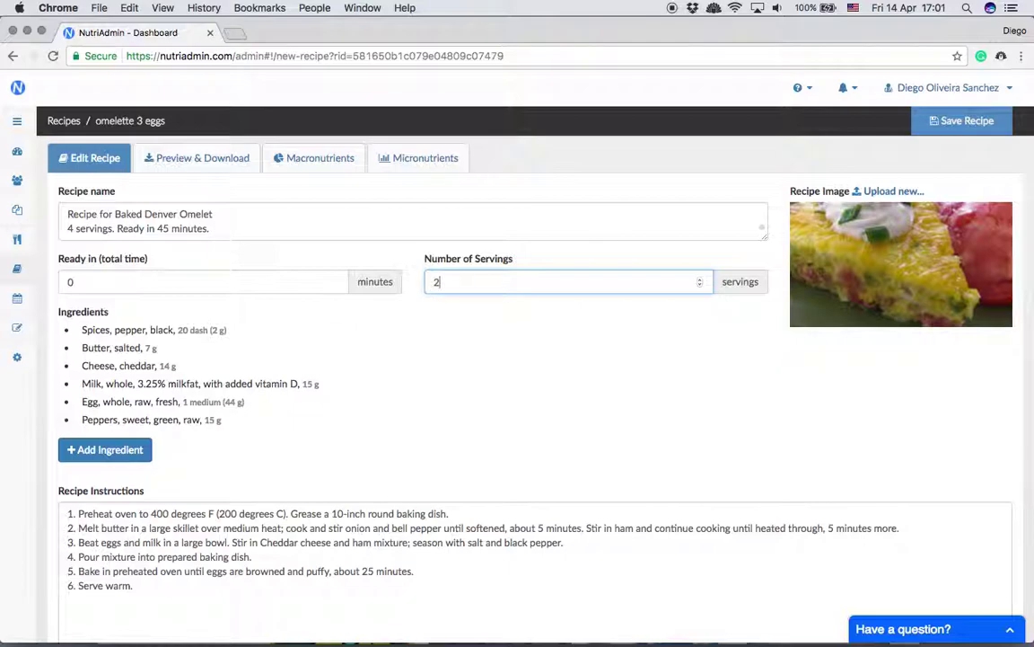
click(480, 347)
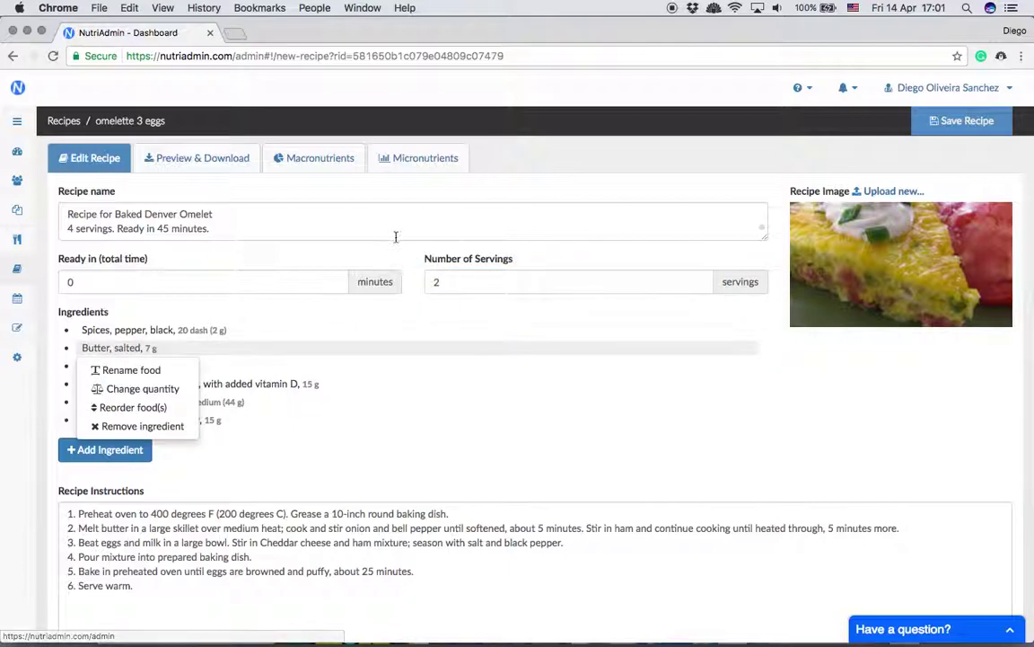
click(294, 166)
click(596, 344)
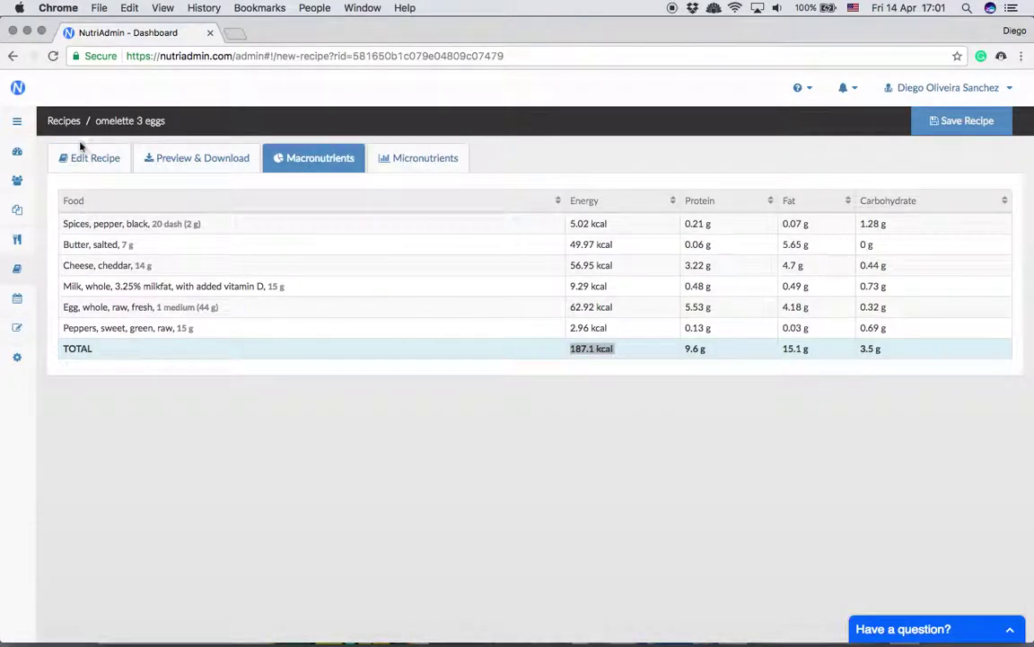
Enter a positive total preparation time for the omelette, save the recipe and review its macronutrients.
click(961, 120)
click(151, 158)
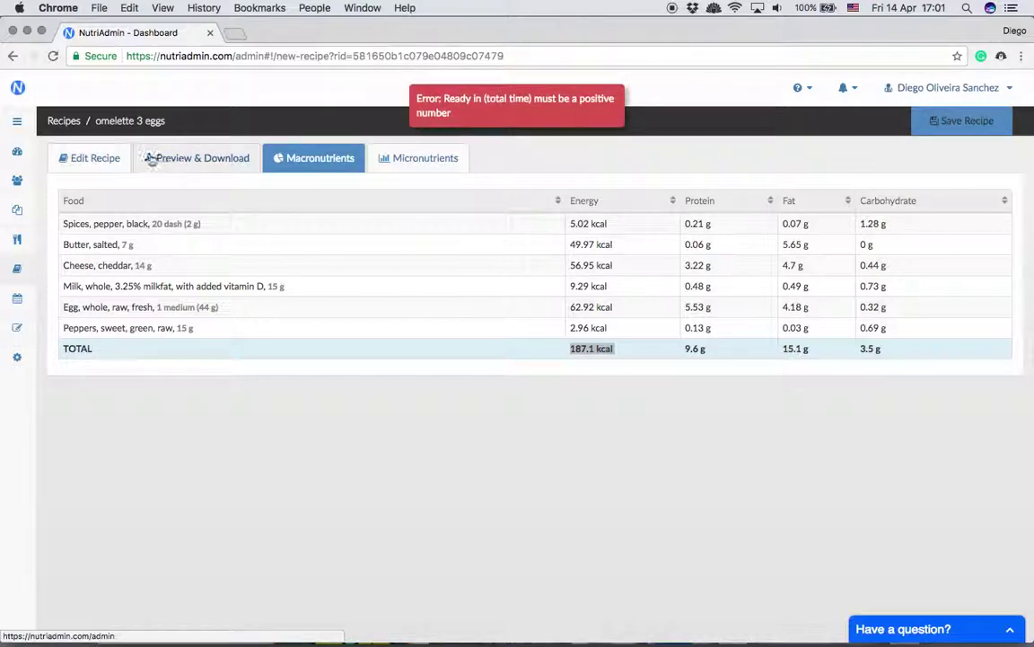
click(85, 158)
click(165, 282)
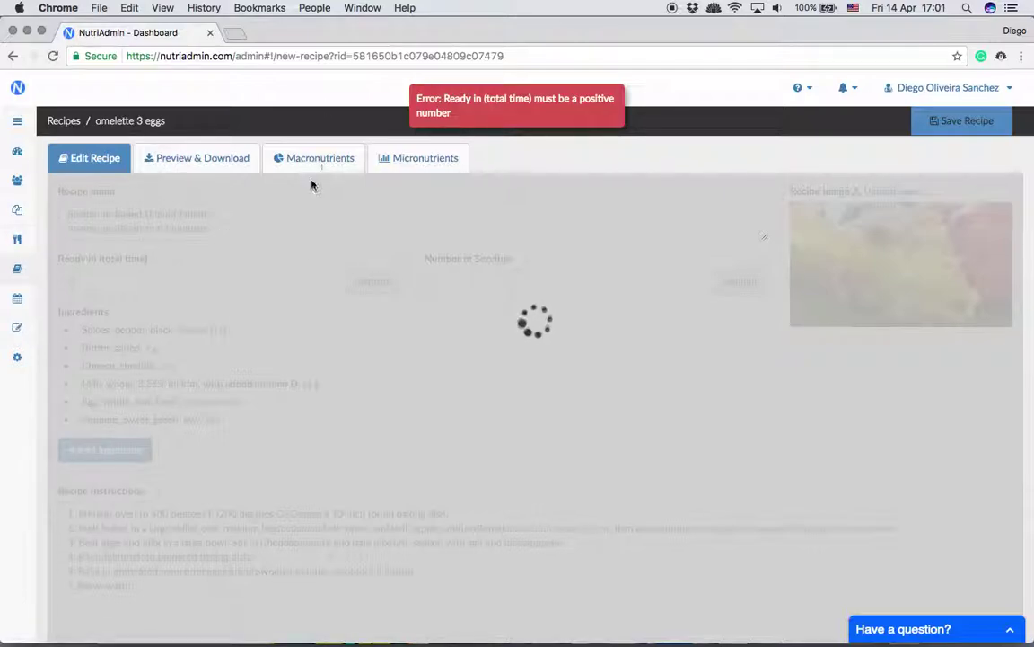
click(302, 157)
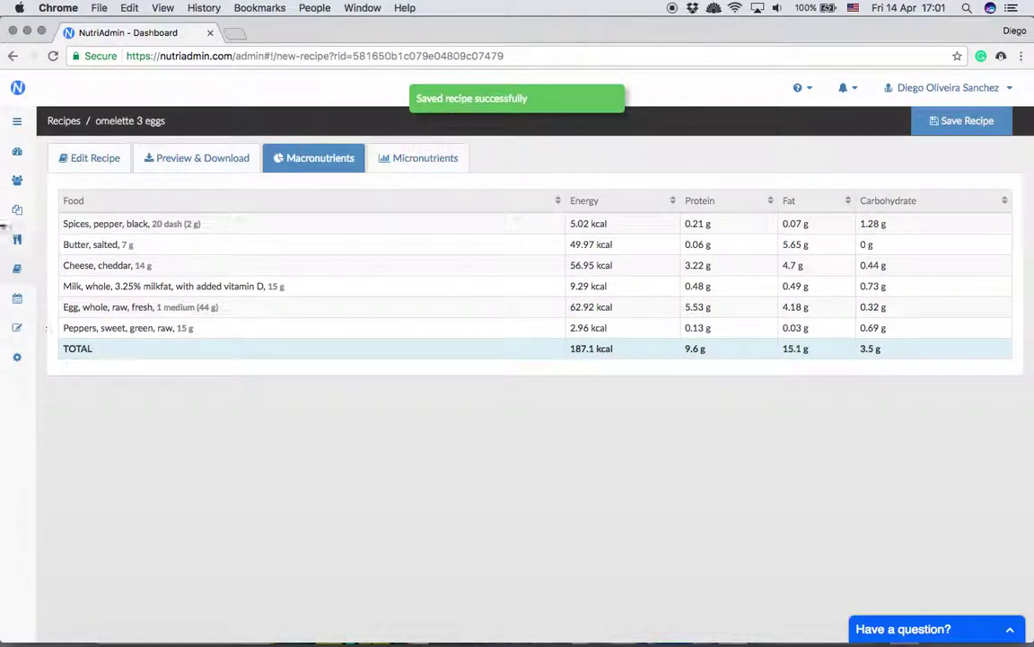
Create a new 1-day meal plan from scratch for the example client.
click(16, 239)
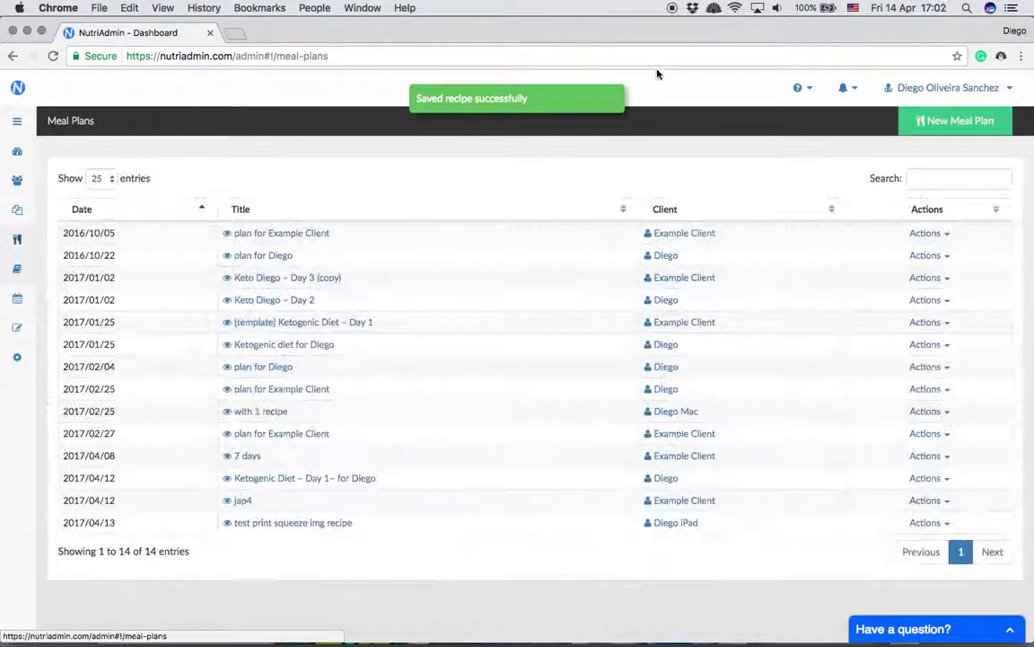
click(940, 124)
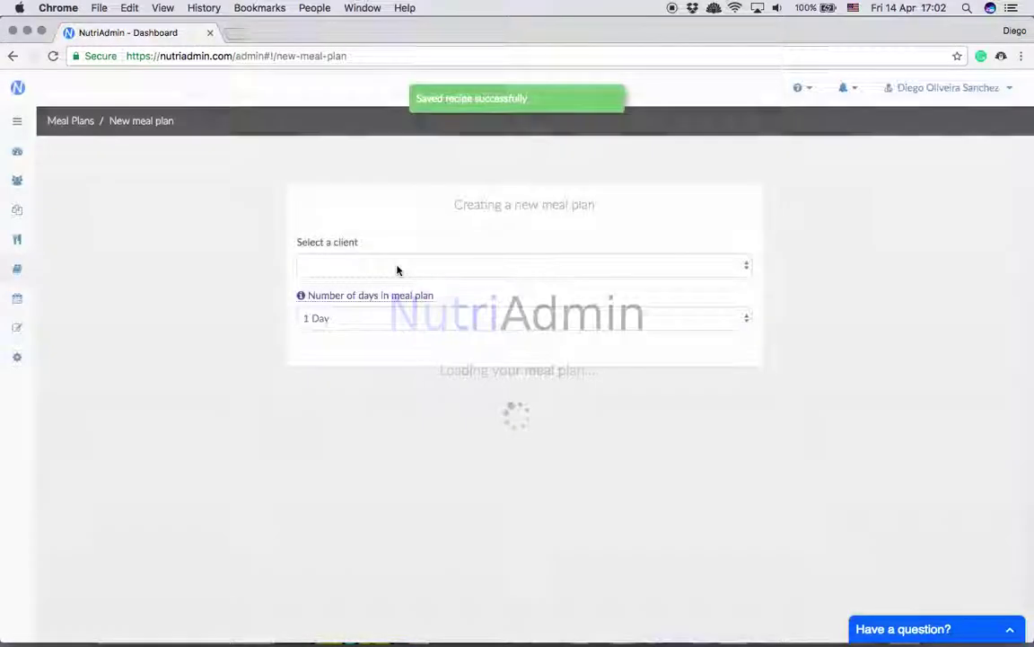
click(398, 265)
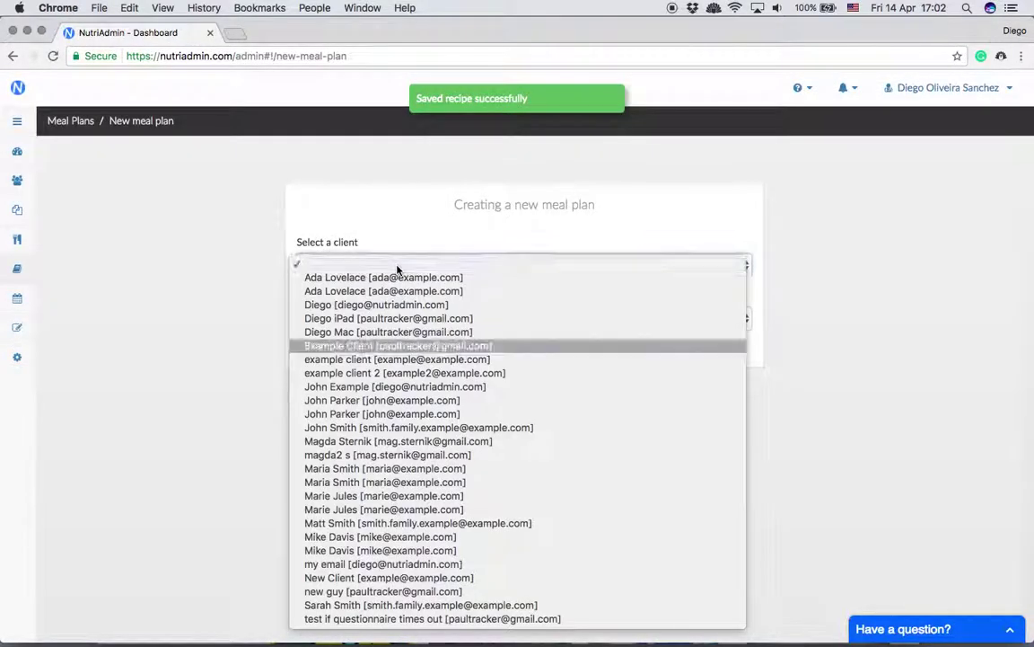
click(422, 346)
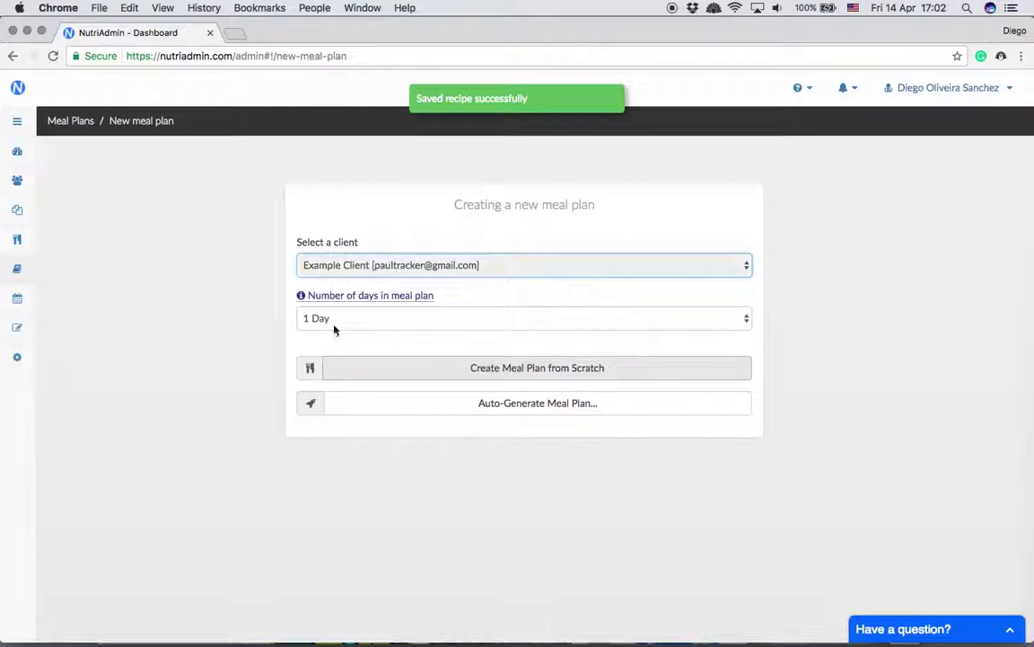
click(360, 367)
Add the omelette 3 eggs recipe to the meal plan's breakfast and check its macronutrients.
click(1003, 236)
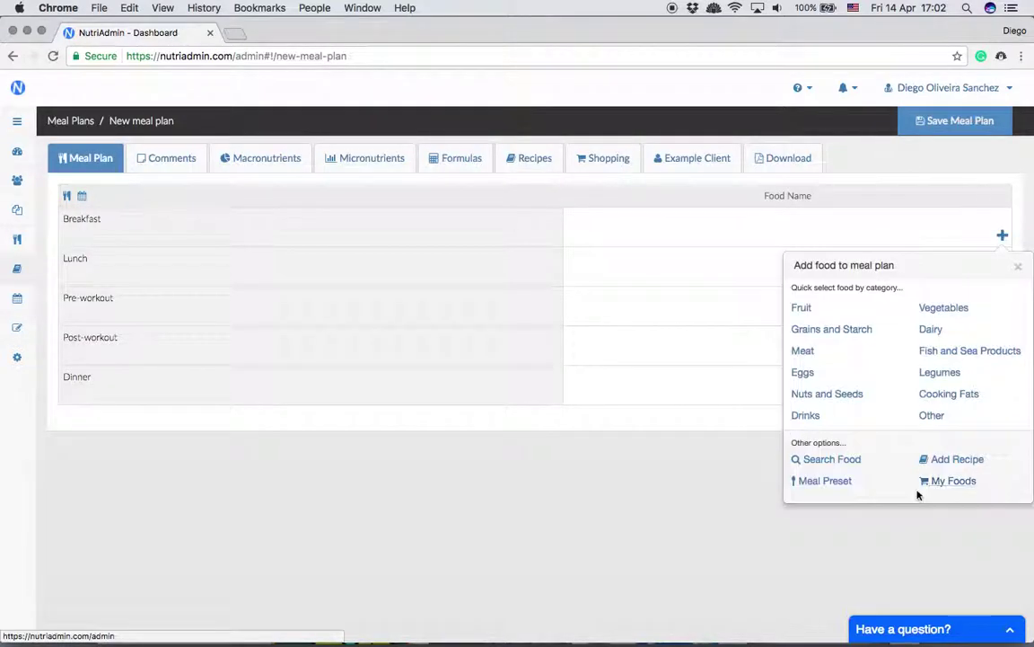
click(975, 459)
click(281, 177)
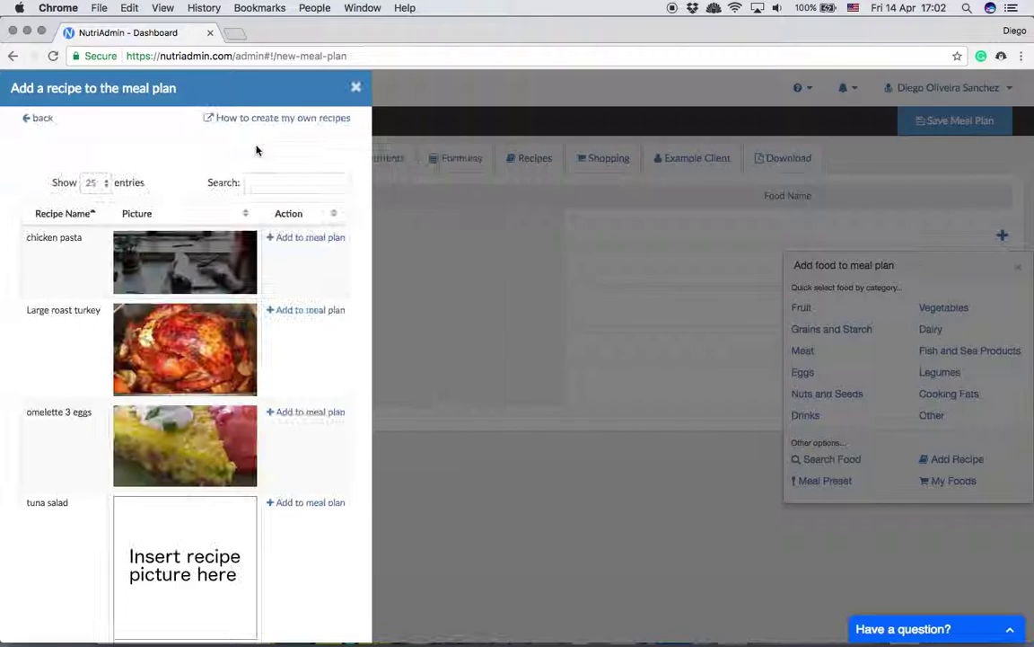
click(320, 417)
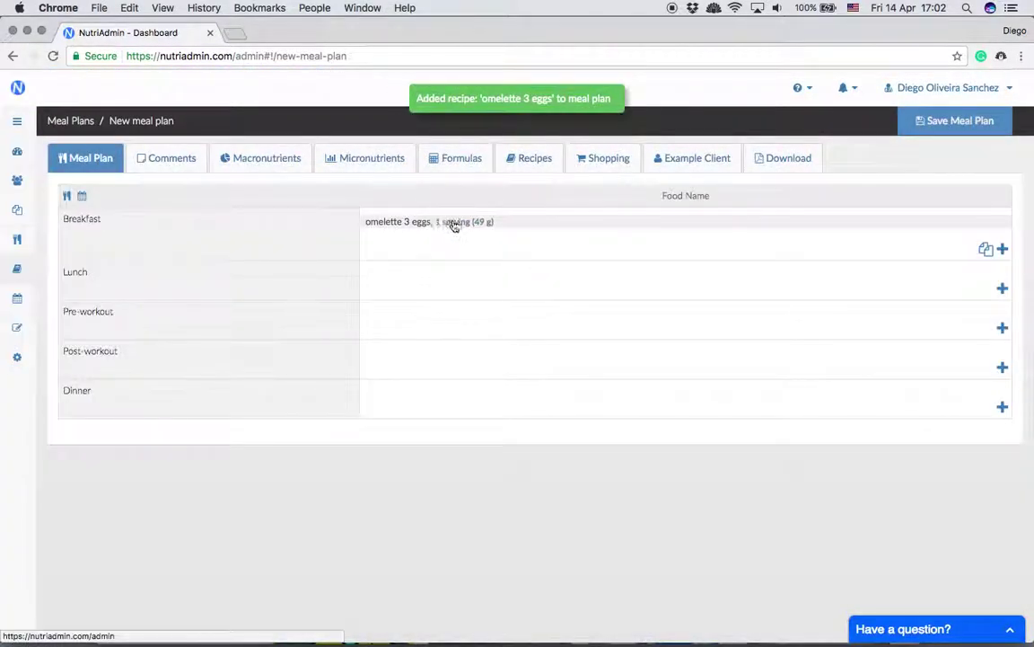
click(251, 163)
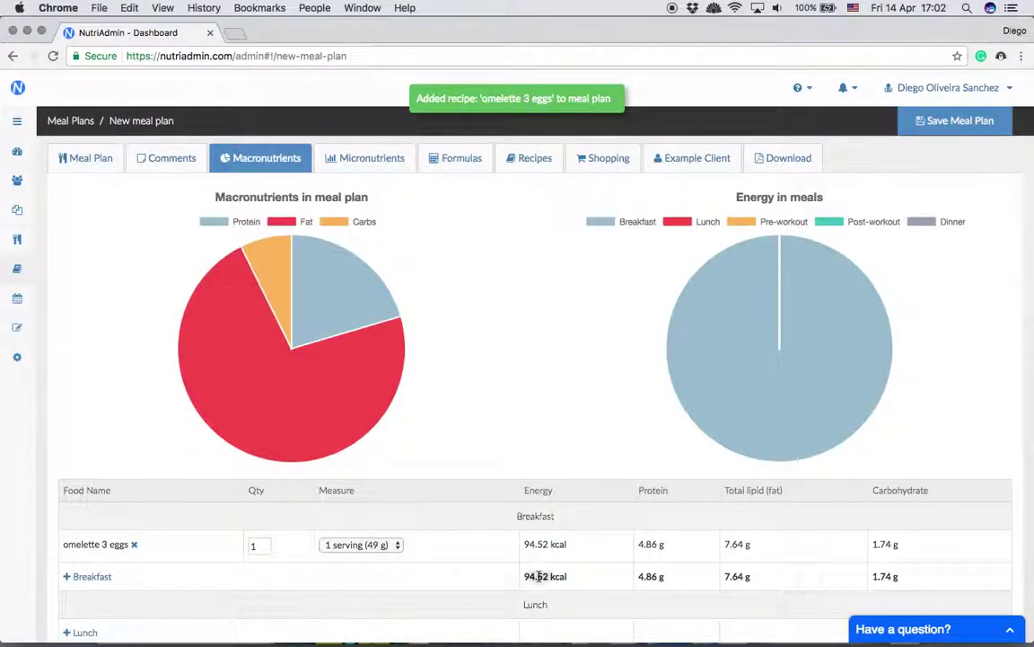
Change the breakfast omelette's portion to 2 servings (97 g) and review the meal plan's macronutrients.
click(99, 163)
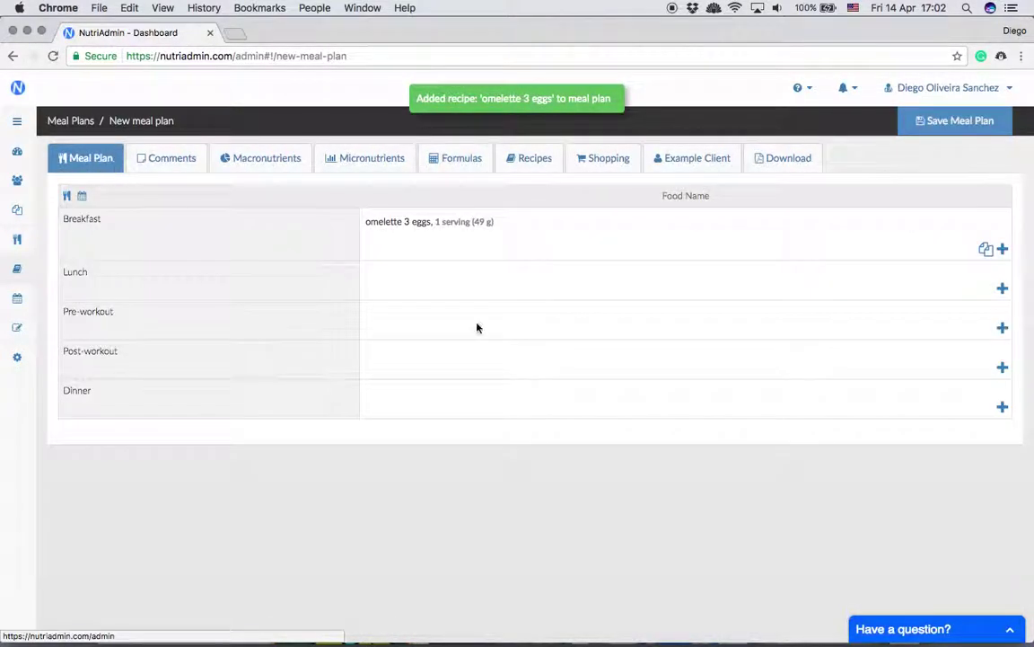
click(439, 226)
click(434, 263)
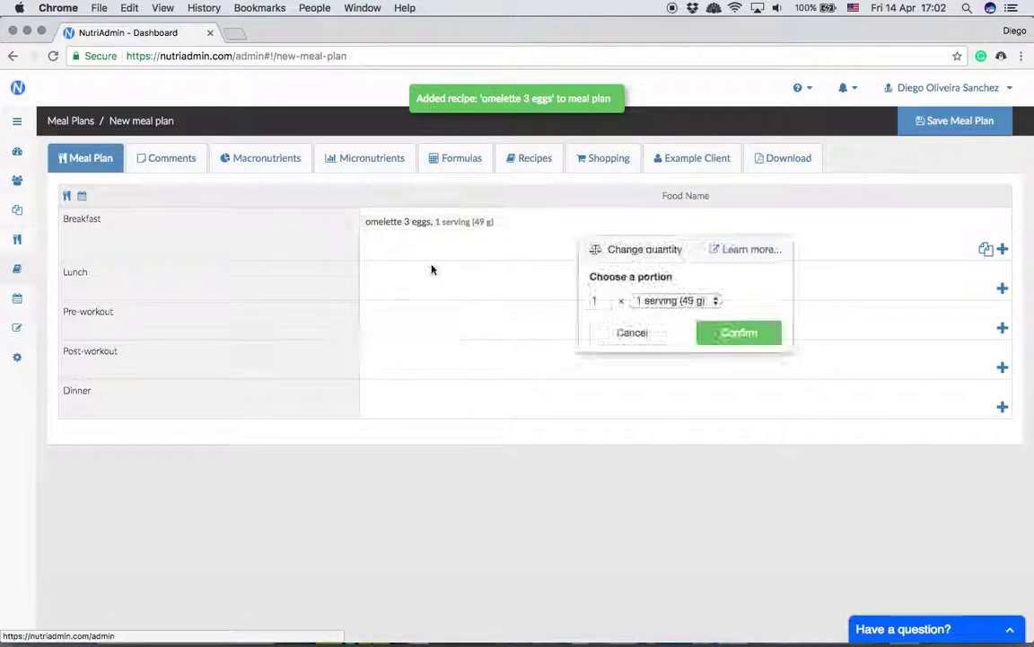
click(673, 300)
click(663, 316)
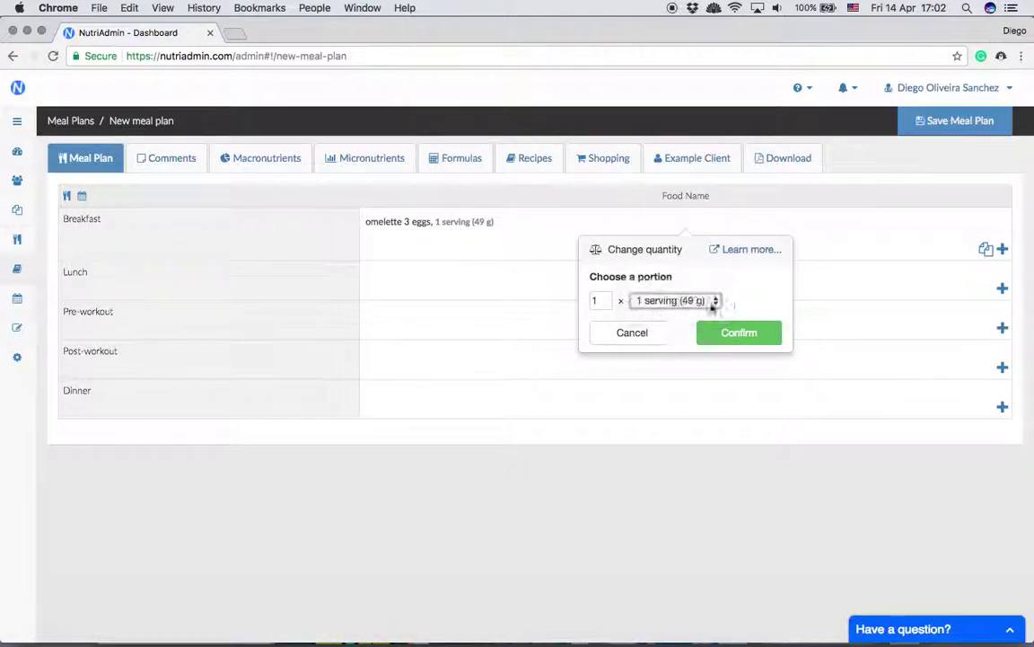
click(663, 300)
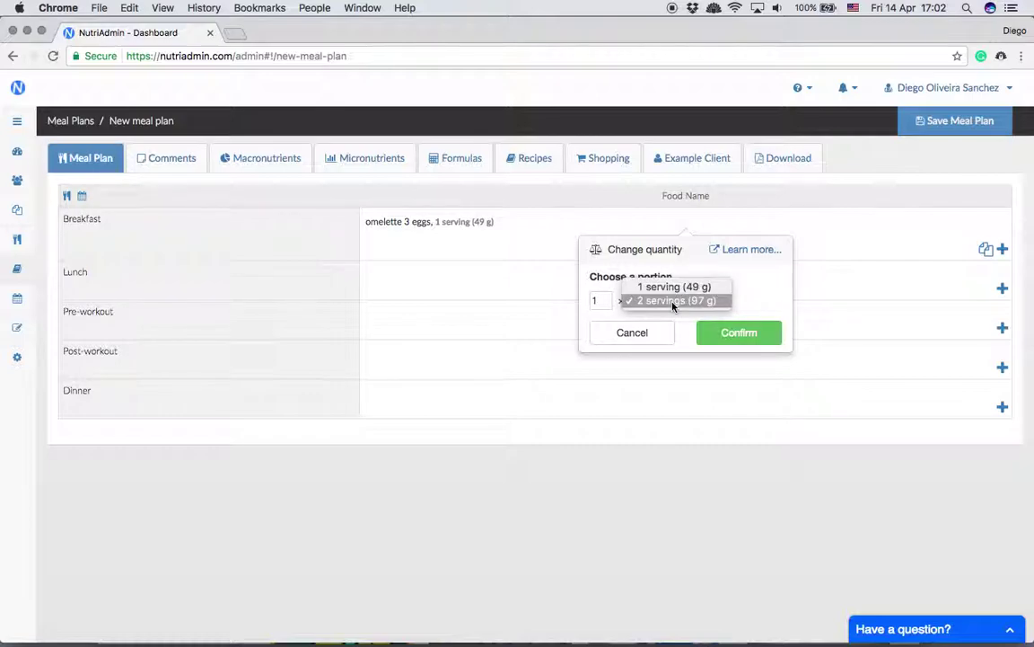
click(672, 300)
click(747, 345)
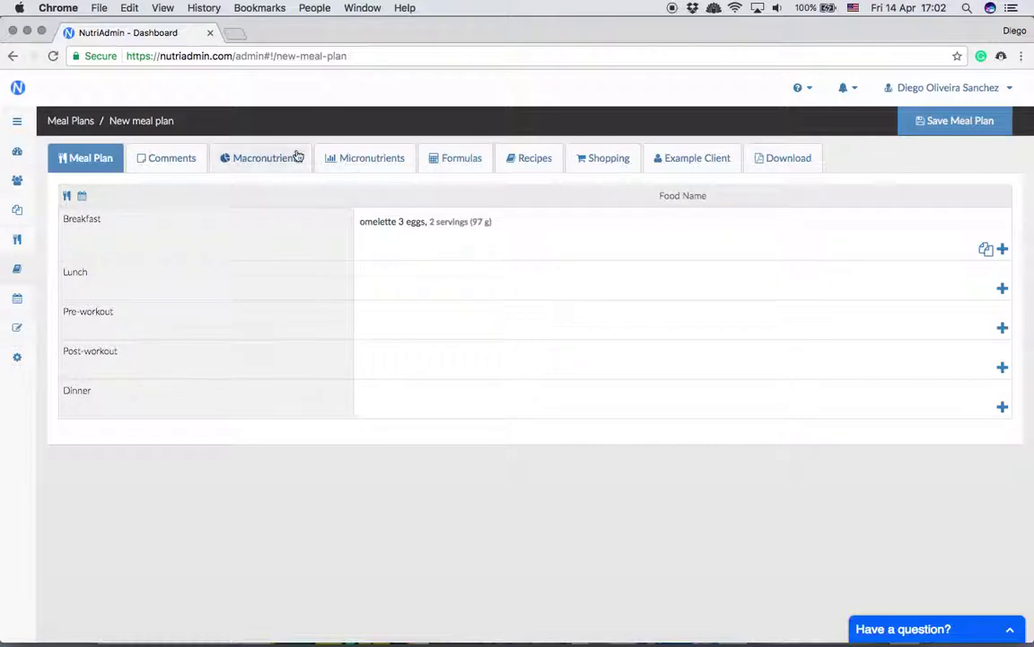
click(255, 162)
scroll(334, 433, down, 2)
scroll(531, 453, up, 2)
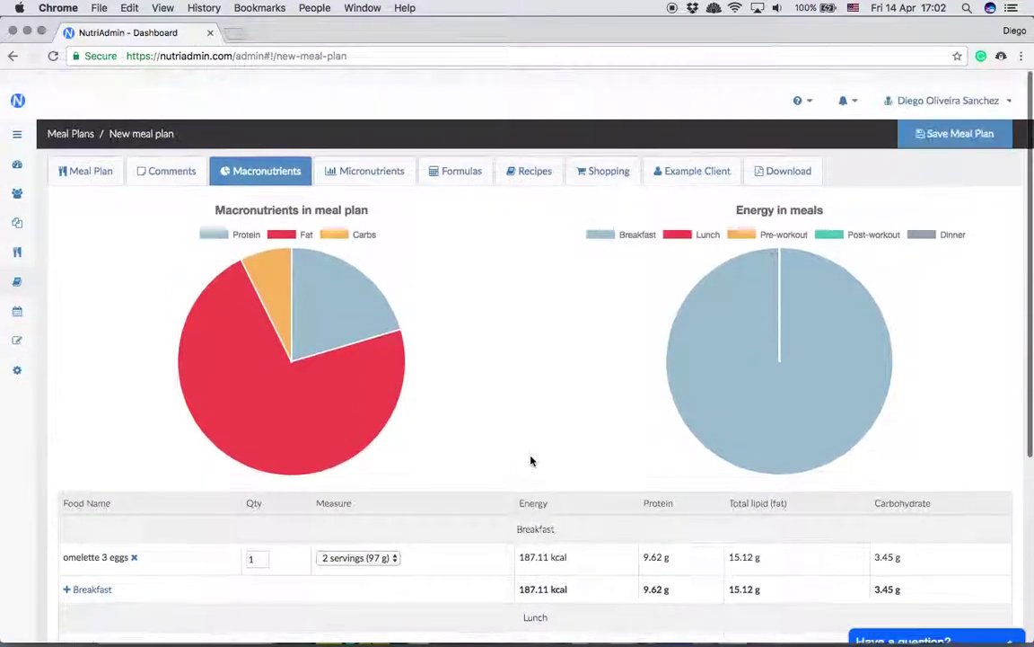
Examine the omelette's recipe details in the meal plan, including servings and ingredient amounts, and return to the meal overview.
click(529, 158)
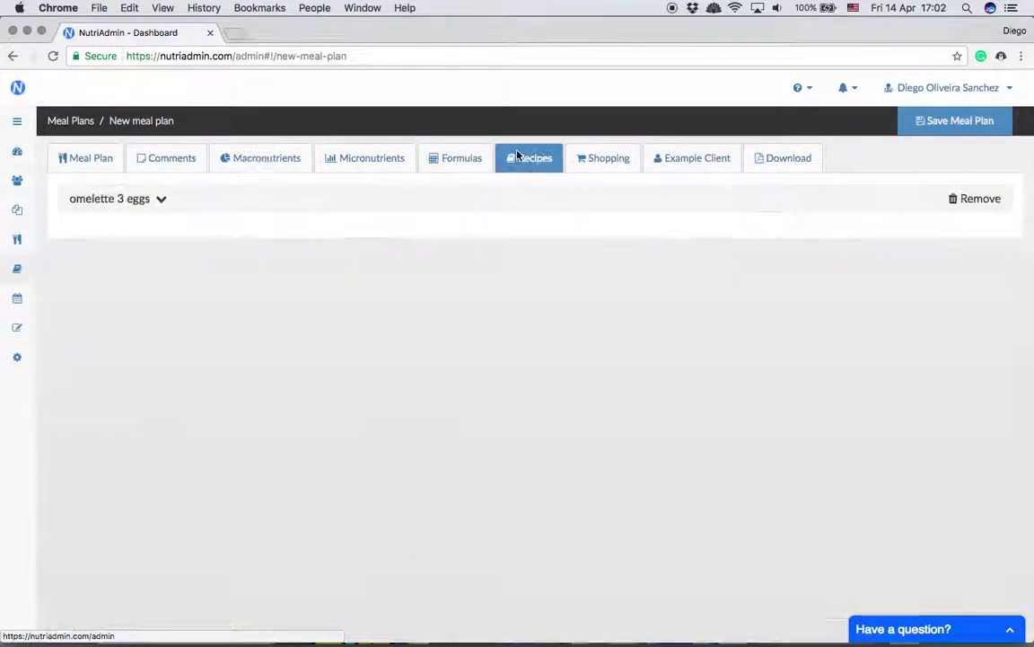
click(82, 158)
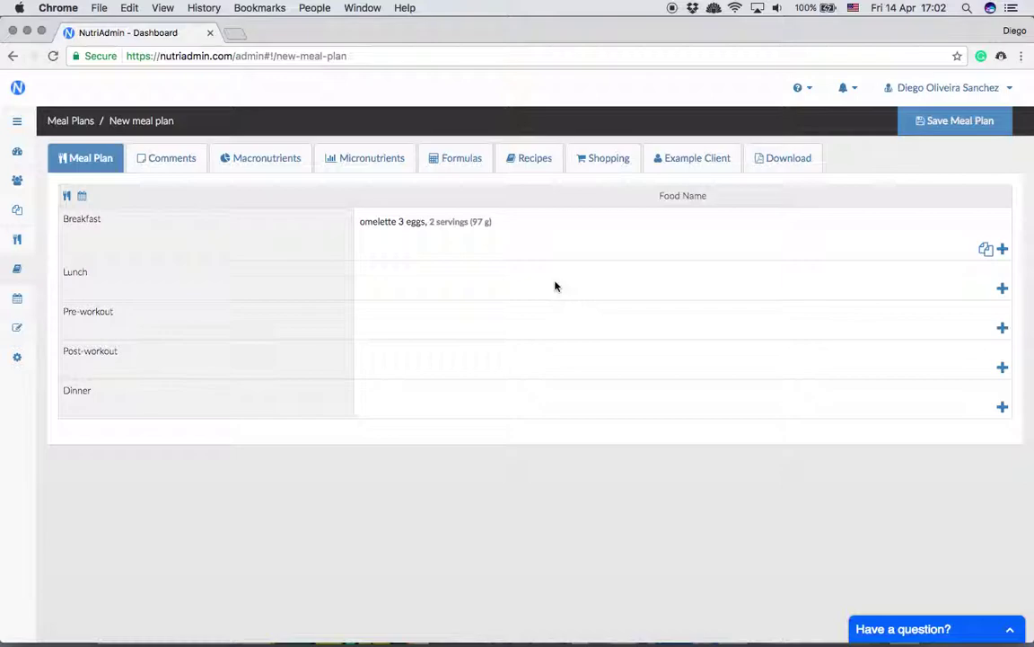
click(531, 158)
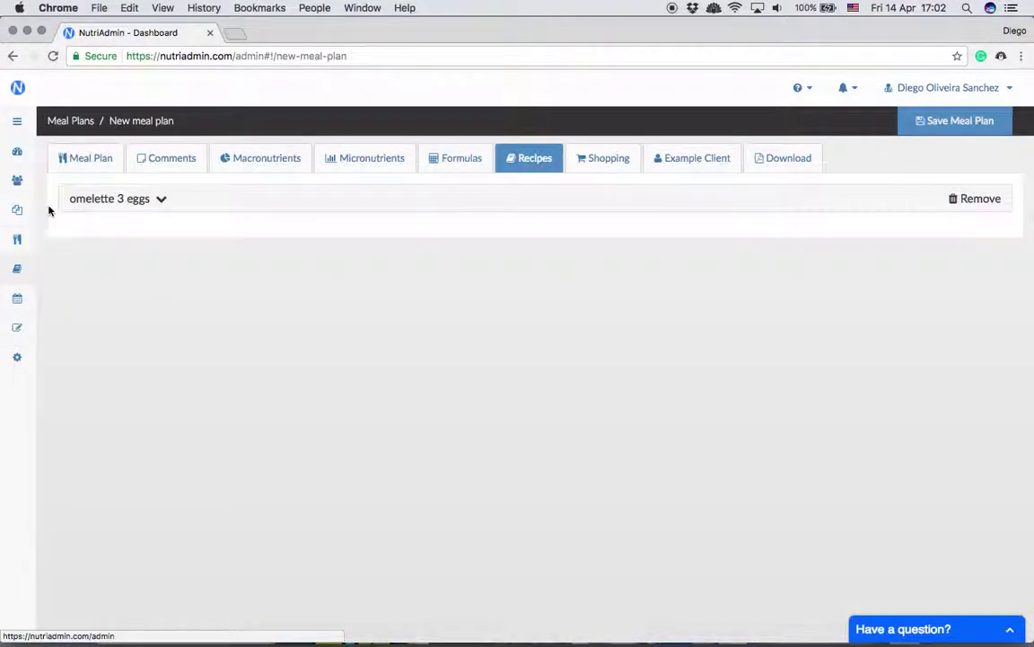
click(108, 198)
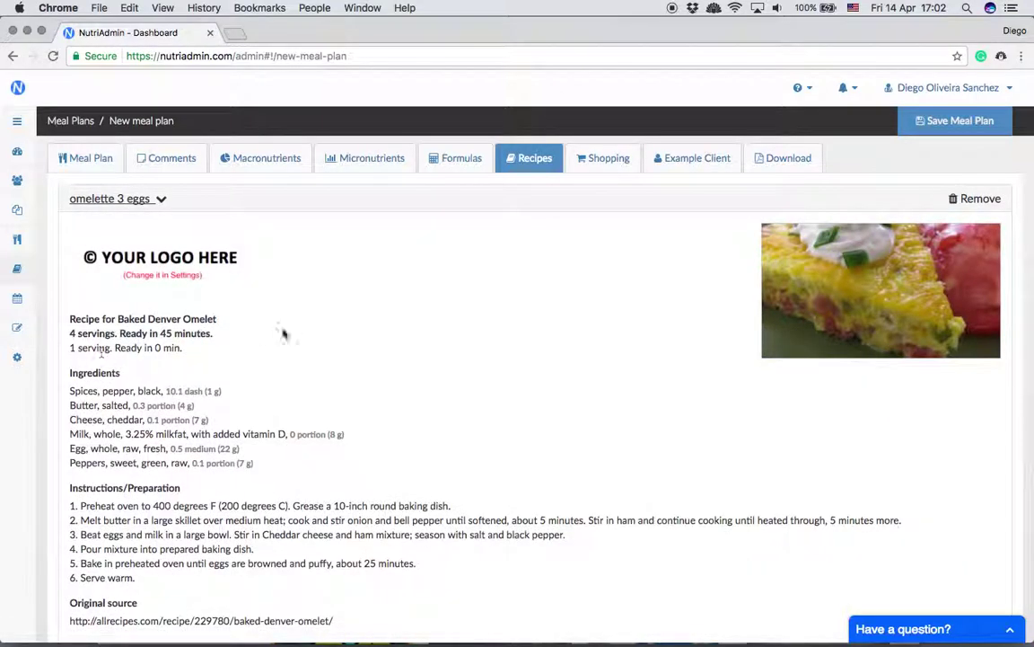
click(90, 158)
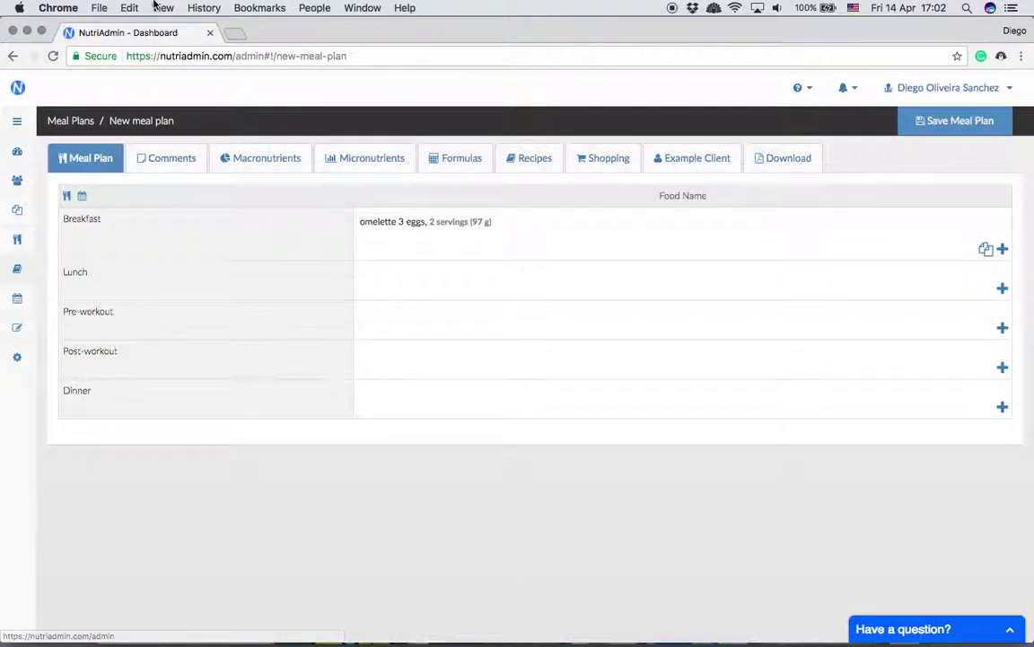